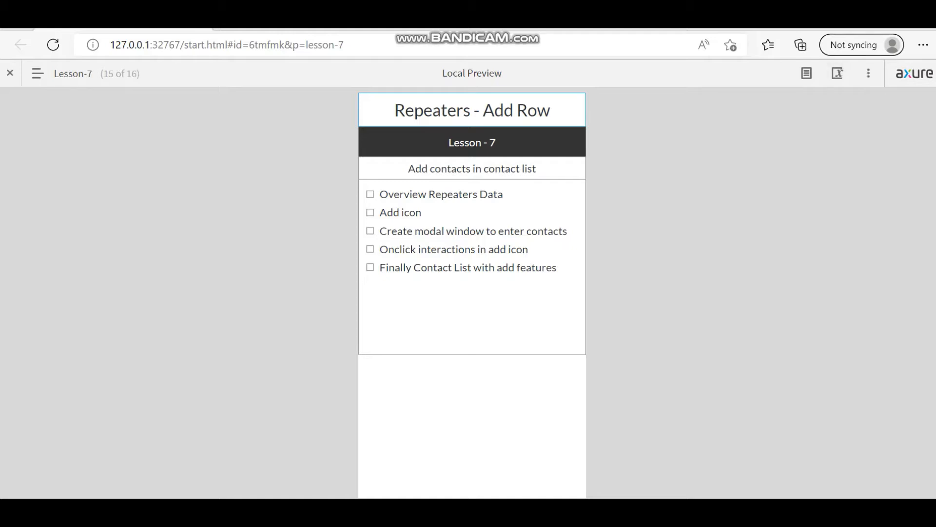
- Switch to Axure RP, open the Demo page of Lesson-7 and display the contact repeater's data
key(alt+Tab)
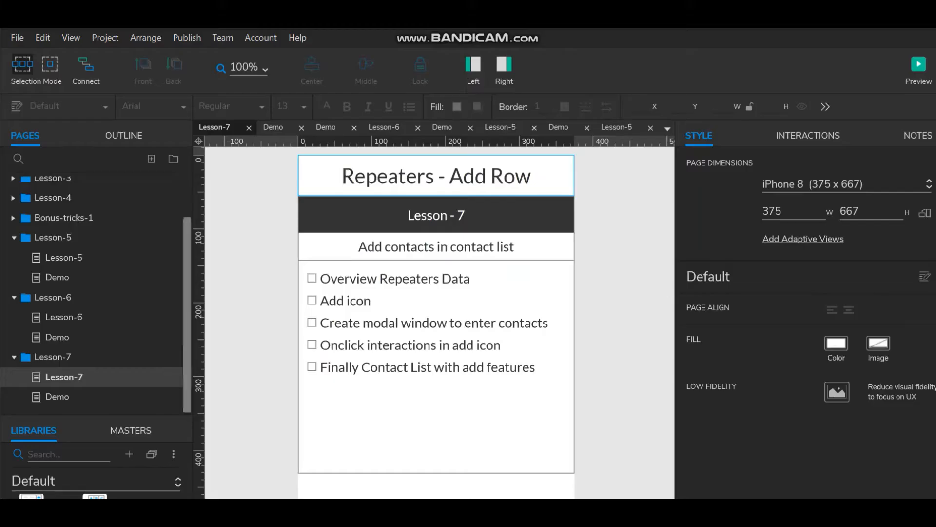
click(57, 396)
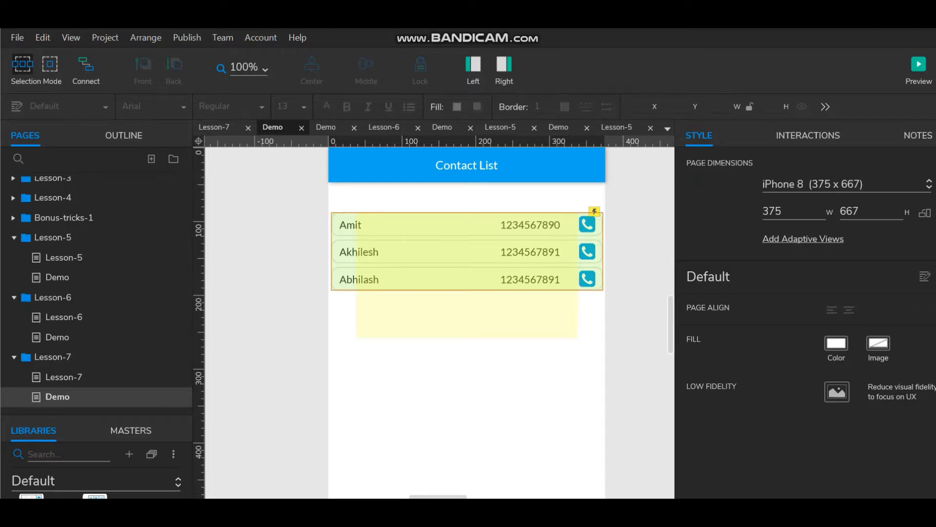
click(344, 264)
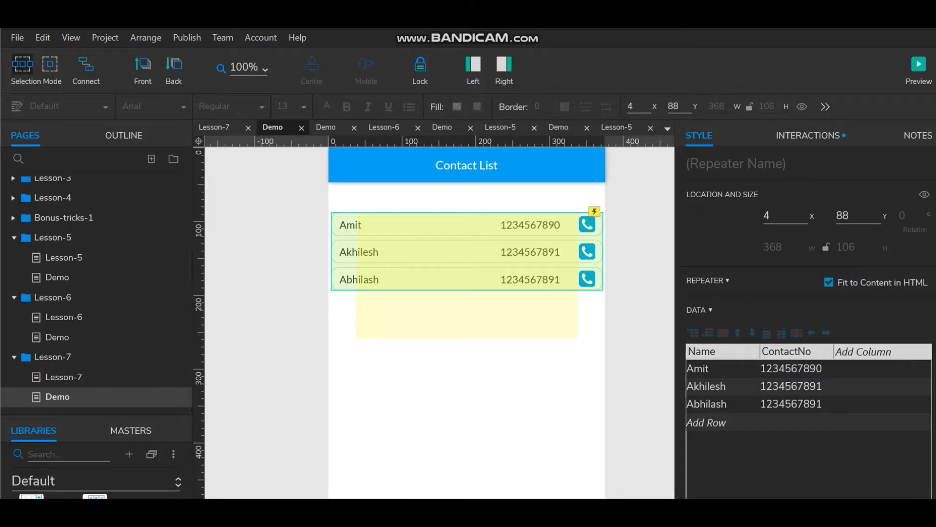
- Search the Icons library for "plus" and place a Plus Circle icon above the contact list's call icons, at about X 337, Y 54
drag(98, 415, 97, 270)
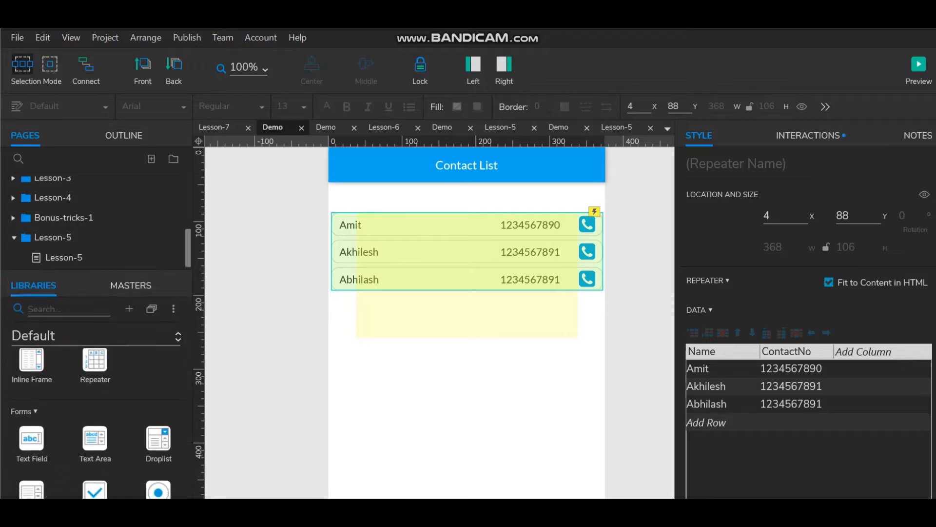
scroll(95, 391, up, 5)
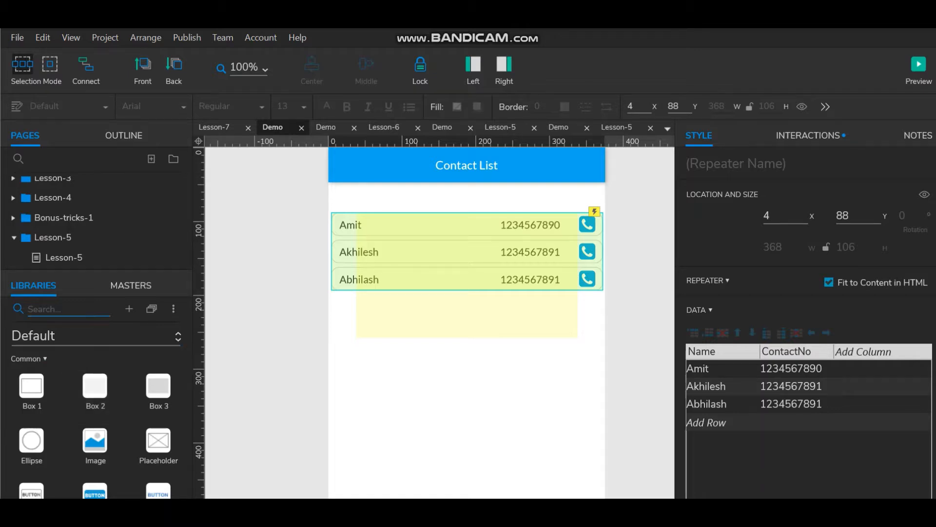
click(96, 336)
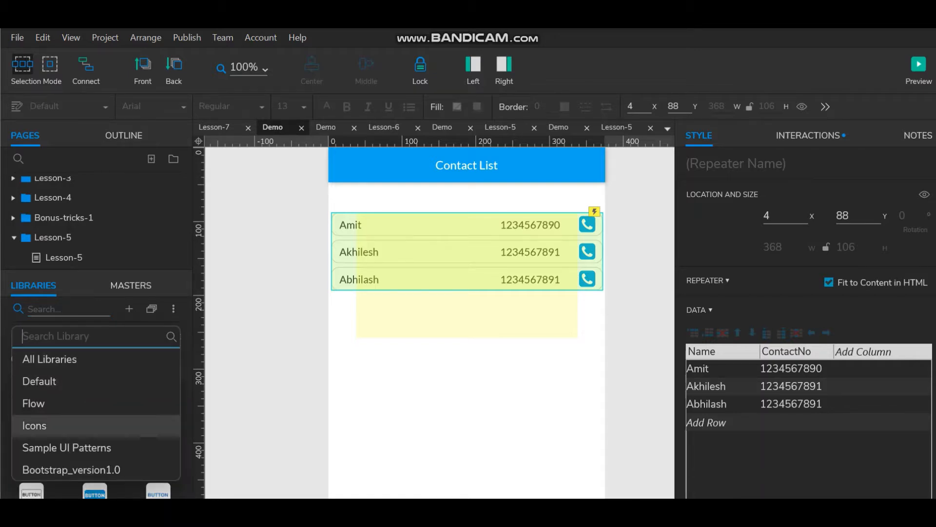
click(34, 425)
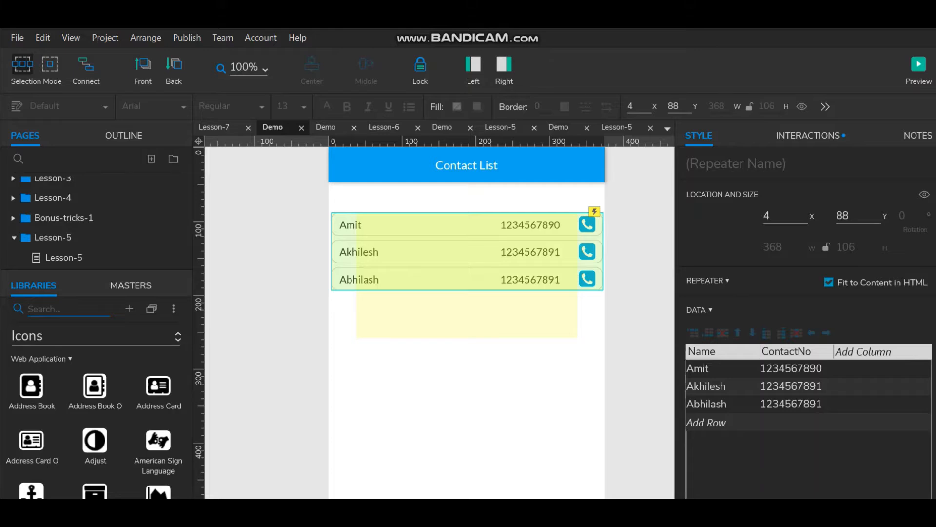
text(plus)
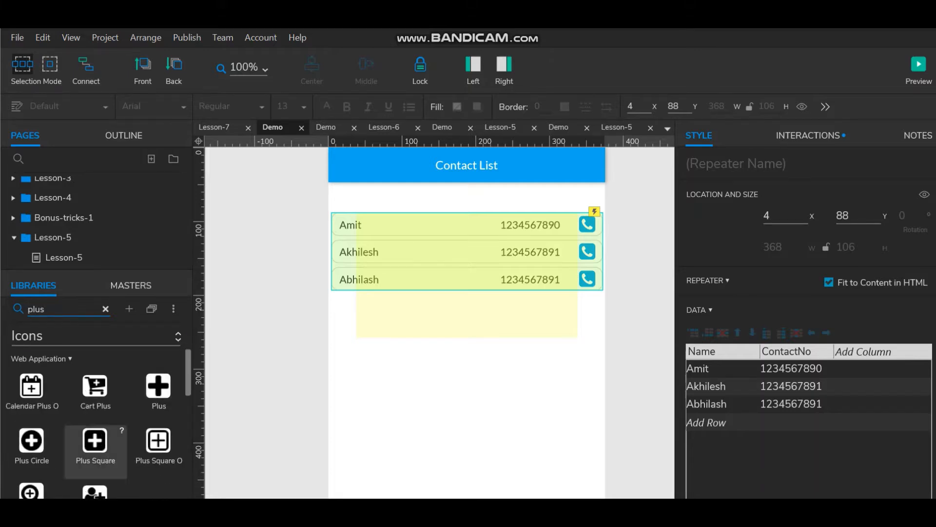
drag(31, 441, 577, 191)
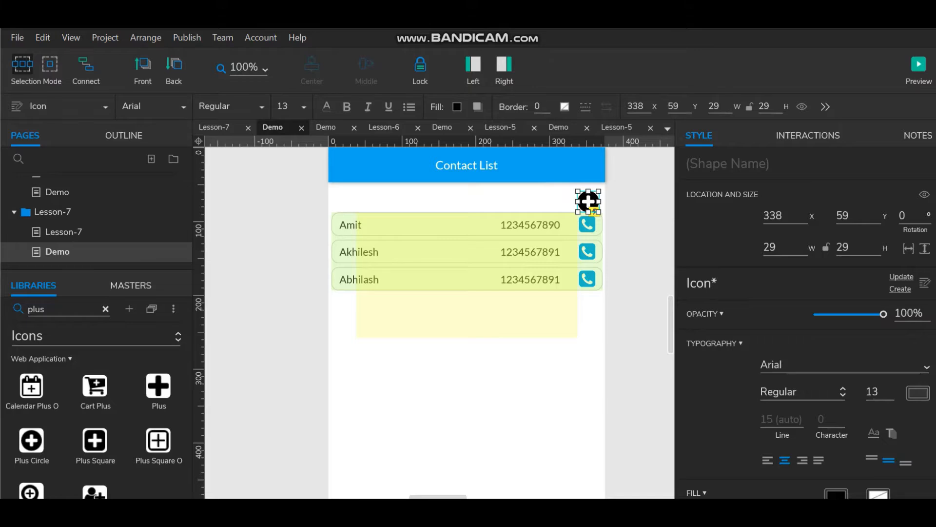
drag(588, 201, 588, 198)
- Fill the plus circle icon with the solid blue #02A7F0
click(457, 106)
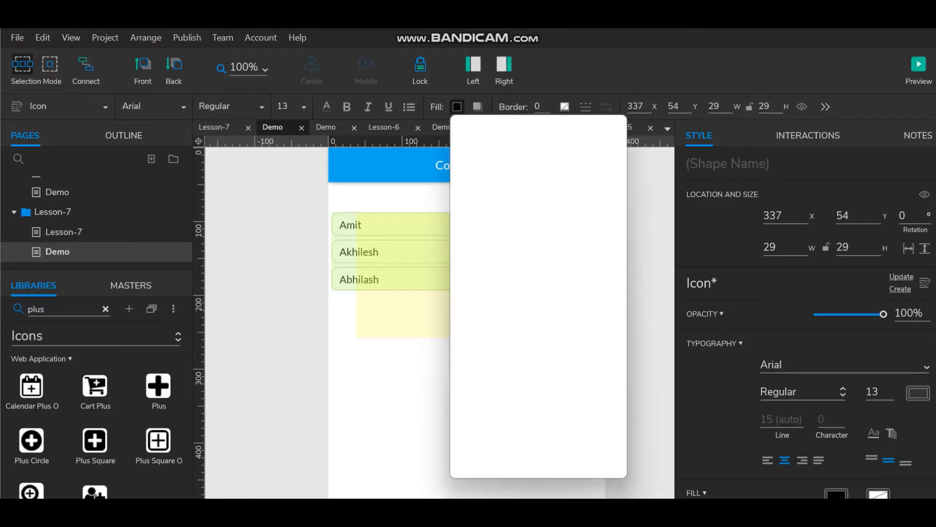
click(569, 262)
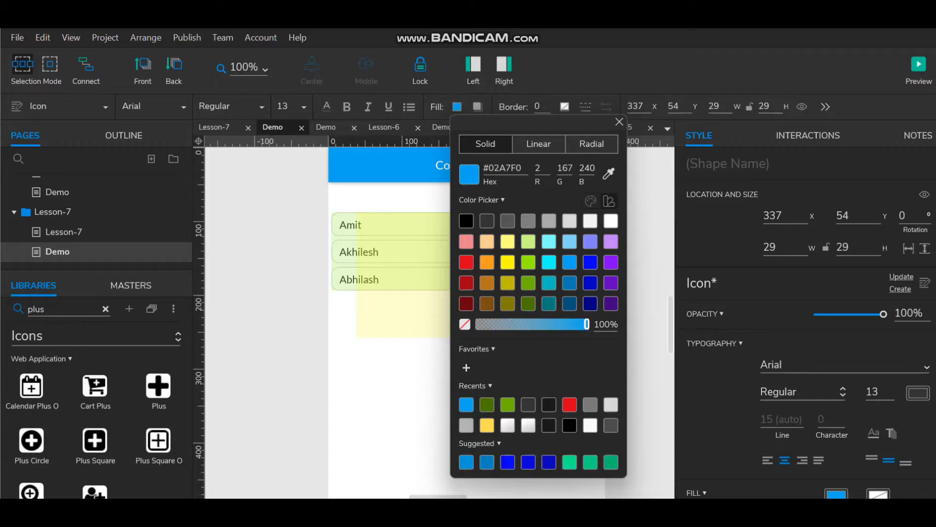
click(400, 385)
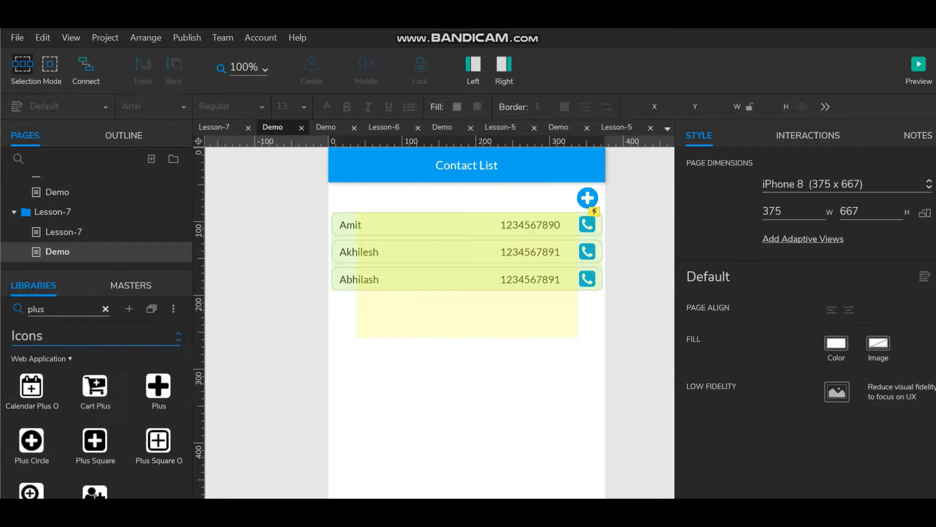
- Return to the Default library without a search filter and place a Box 1, about 300 by 170, below the contact list
click(65, 309)
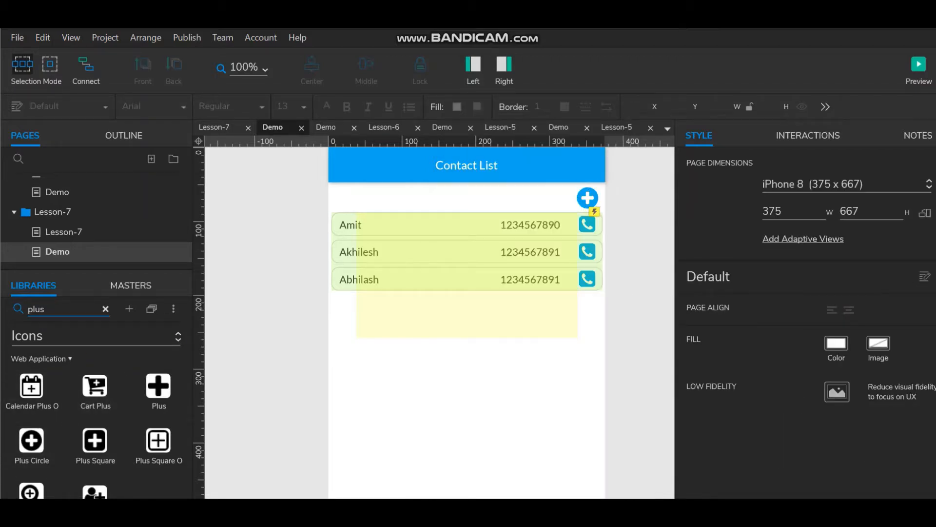
click(105, 309)
click(96, 336)
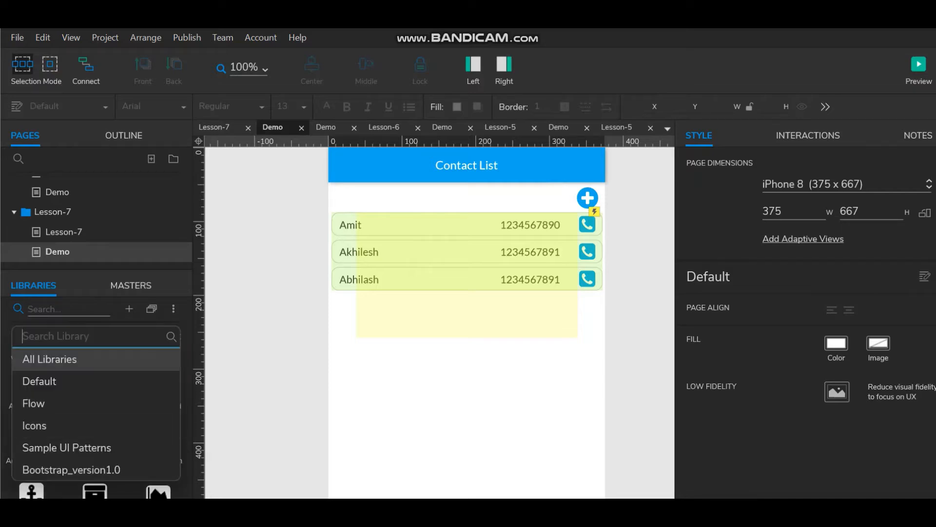
click(37, 380)
drag(31, 386, 581, 444)
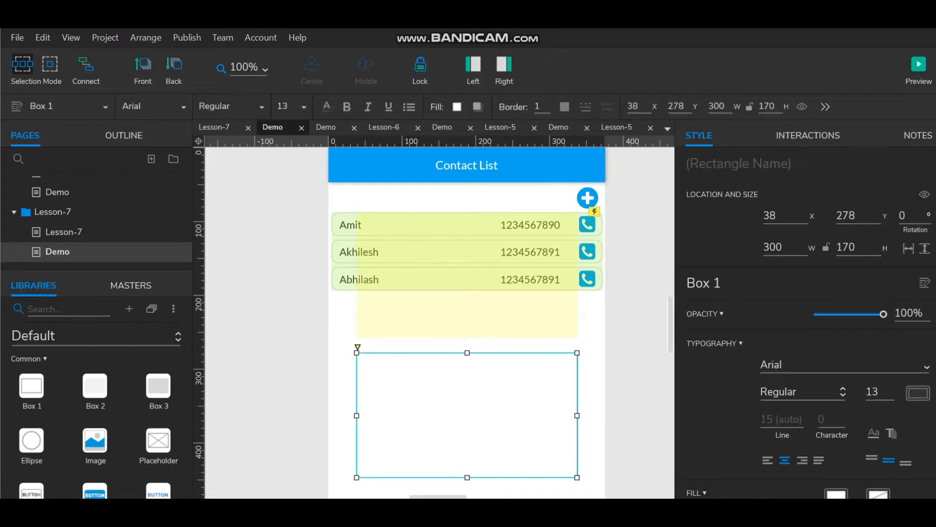
- Set the corner radius of the box below the contact list to 10
scroll(805, 341, down, 5)
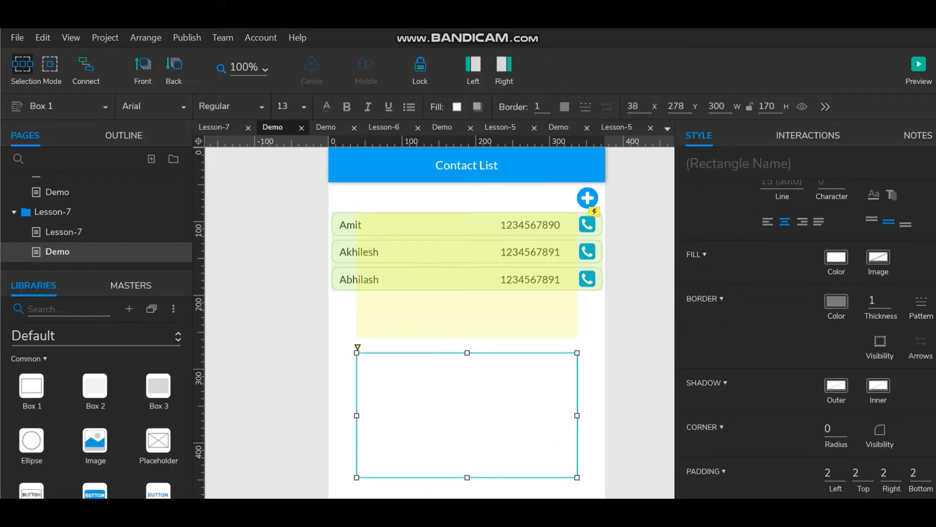
click(835, 430)
text(10)
click(278, 336)
click(467, 414)
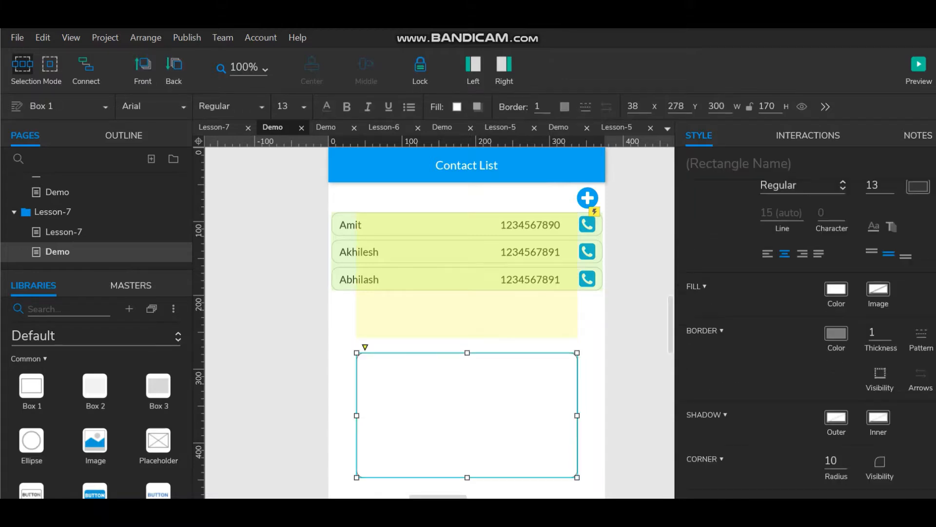
- Set the box's border thickness to 0 and give it an outer shadow with X and Y offsets of 1
click(548, 110)
click(477, 106)
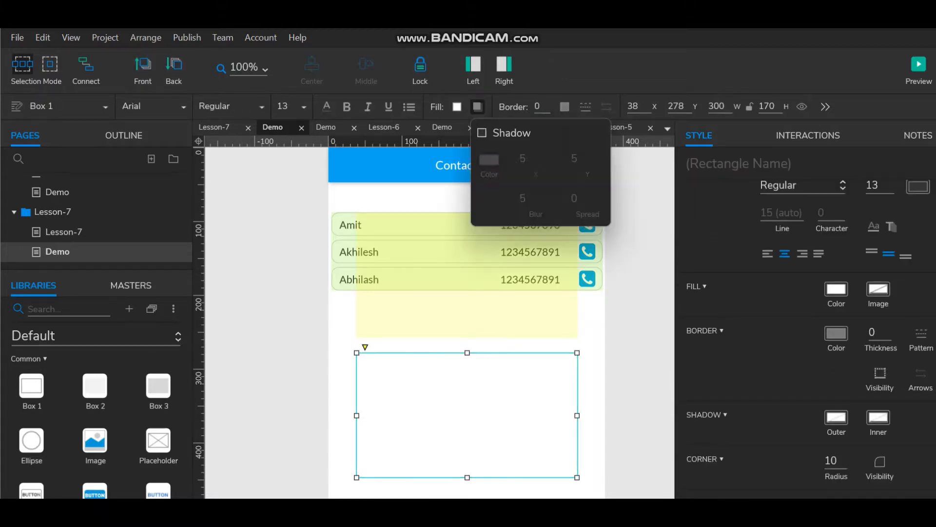
click(481, 133)
click(534, 159)
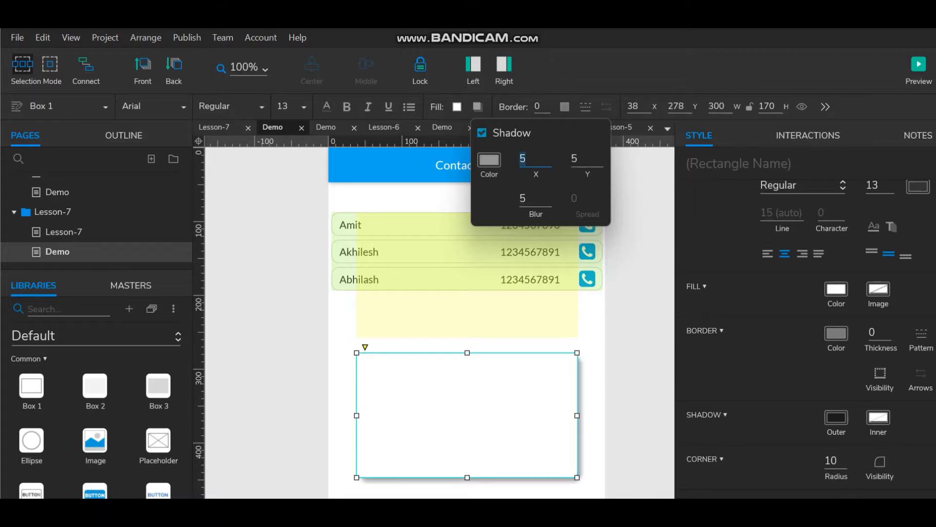
text(1)
click(585, 159)
text(1)
click(640, 283)
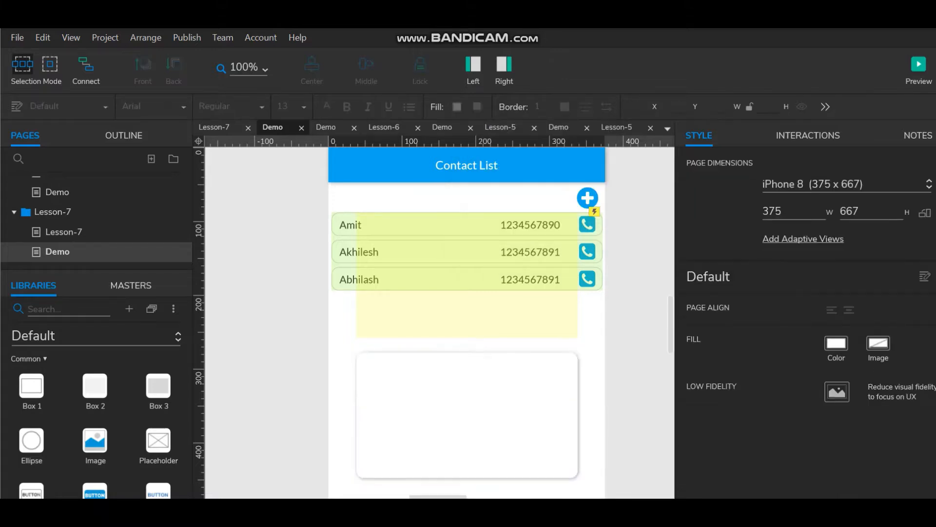
- Place a text field about 243 by 25 inside the box and duplicate it directly below
scroll(159, 397, down, 5)
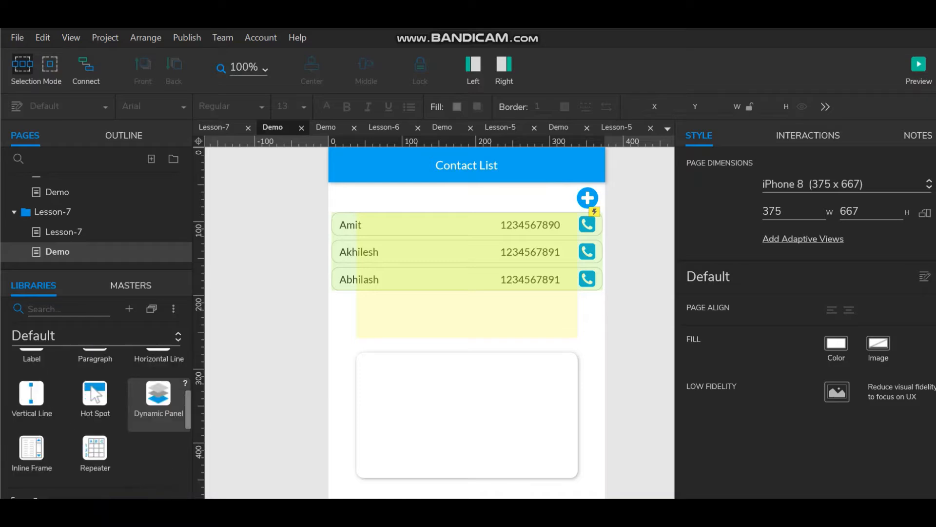
scroll(158, 398, down, 2)
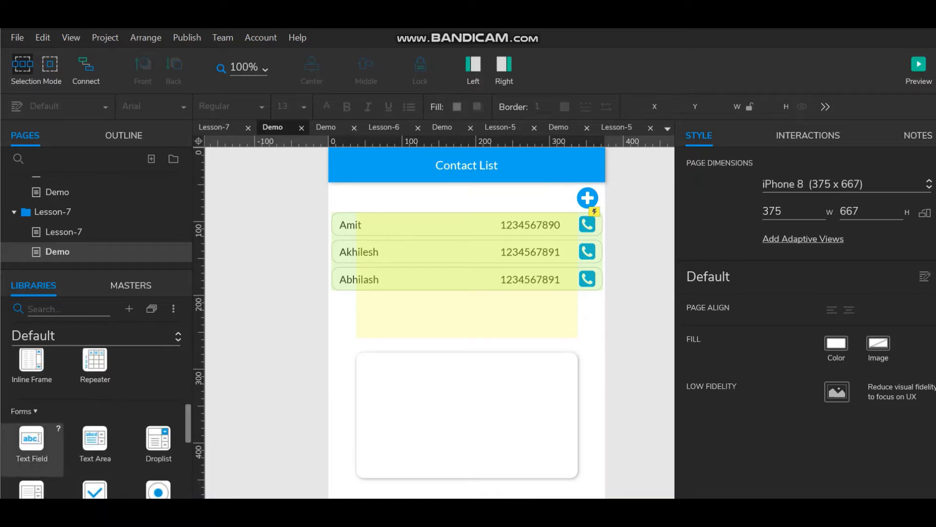
drag(32, 441, 546, 390)
drag(456, 391, 466, 424)
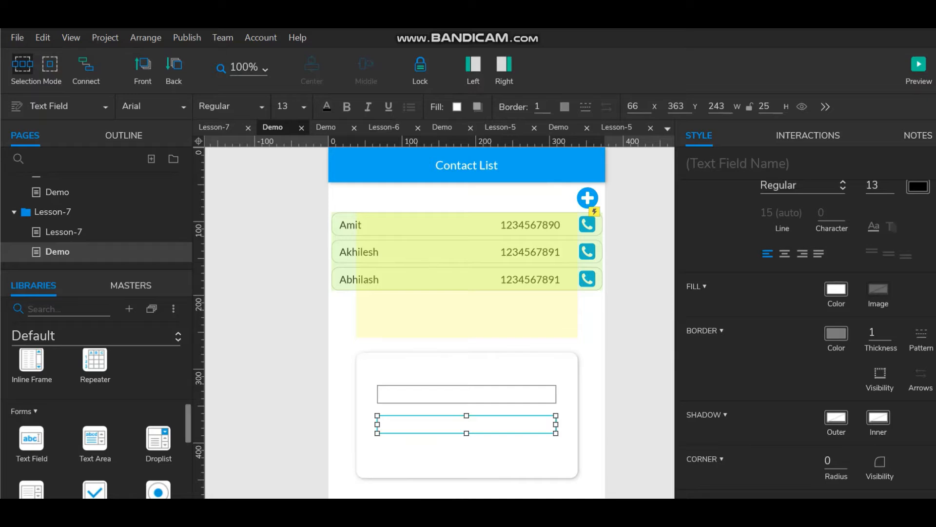
- Add a label above the upper text field with the text "Enter Name"
scroll(185, 375, up, 5)
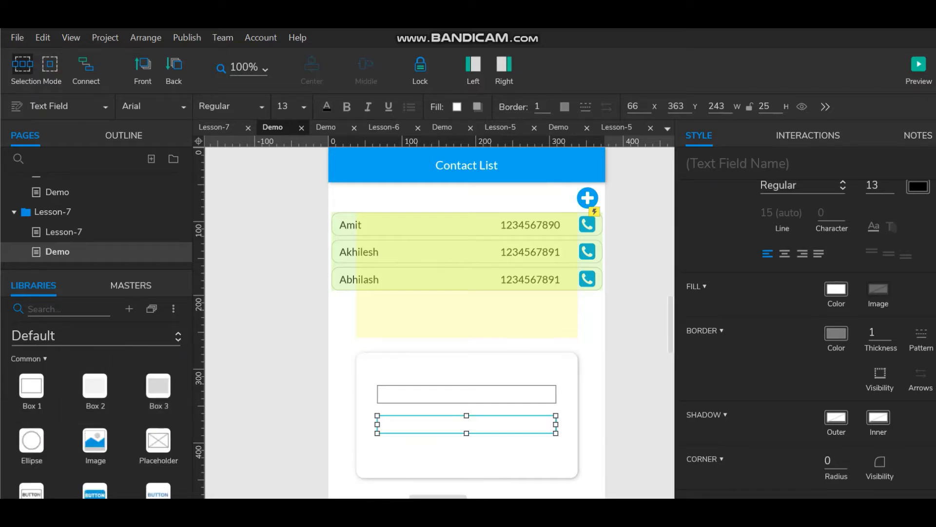
scroll(95, 390, down, 3)
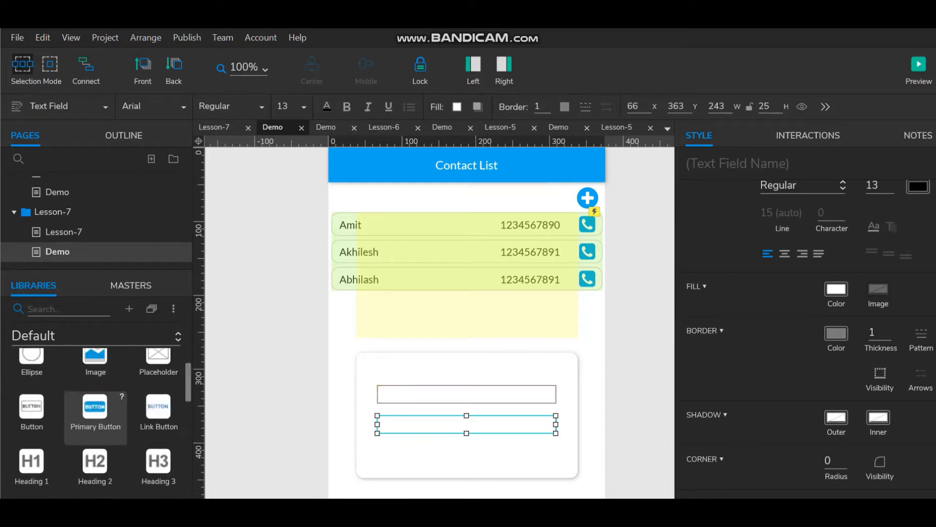
drag(32, 429, 380, 379)
double_click(380, 378)
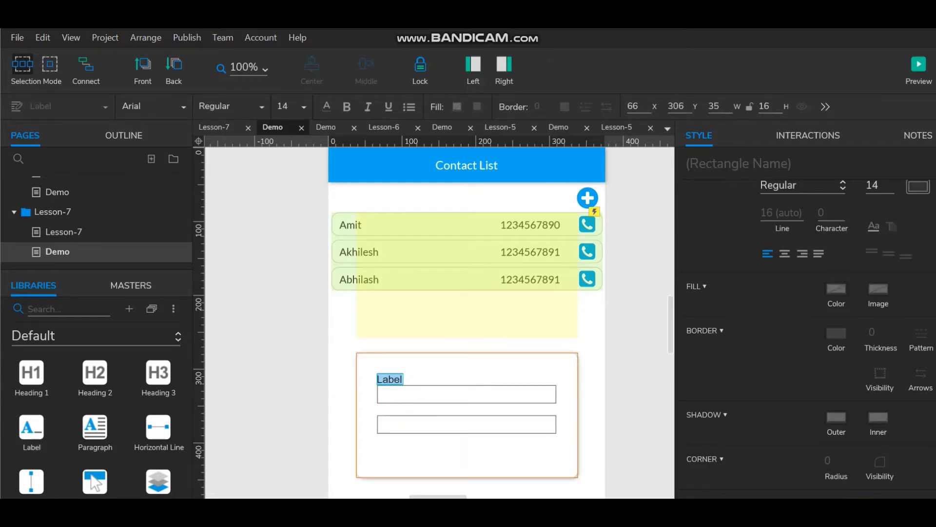
text(Enter Name)
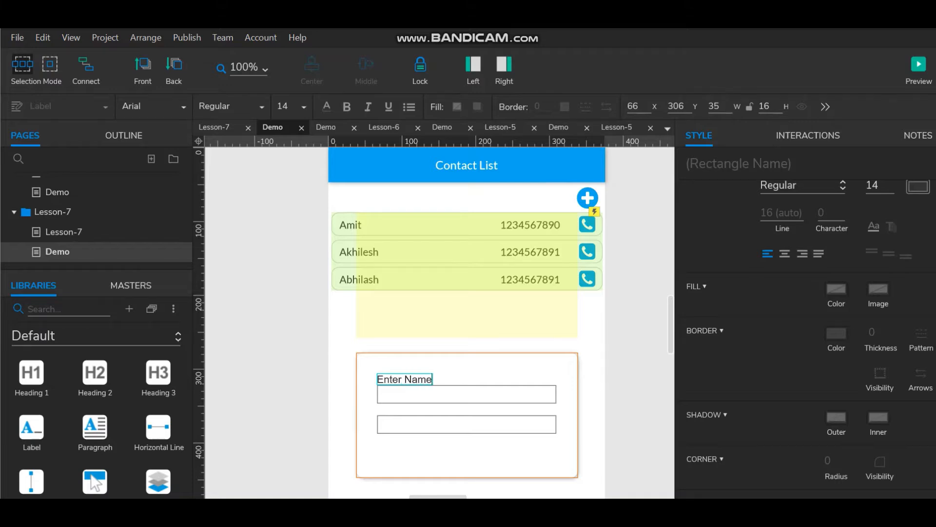
key(Escape)
- Move the lower text field down 10 px to Y 373
click(466, 425)
click(466, 424)
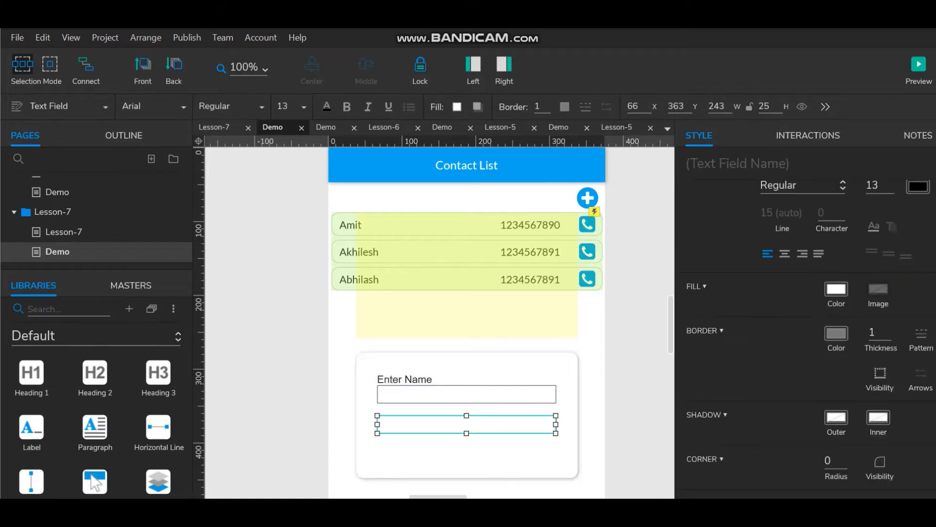
key(shift+Down)
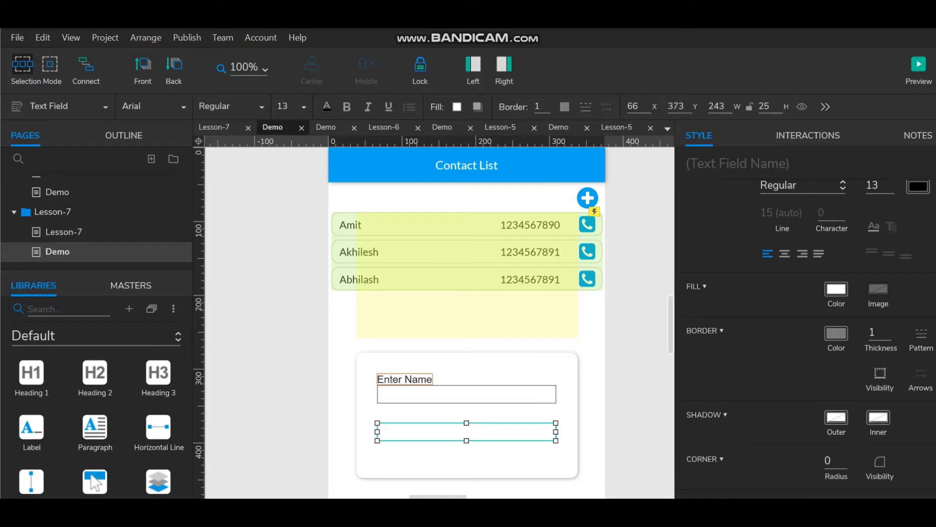
- Duplicate the "Enter Name" label above the lower text field and change its text to "Enter Contact Number"
click(404, 379)
drag(405, 379, 404, 414)
double_click(405, 415)
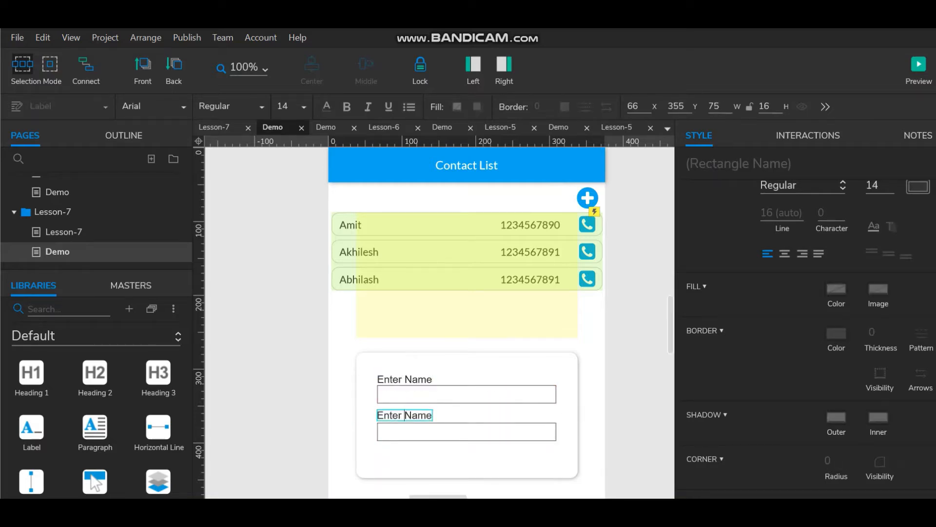
double_click(418, 415)
text(Cont)
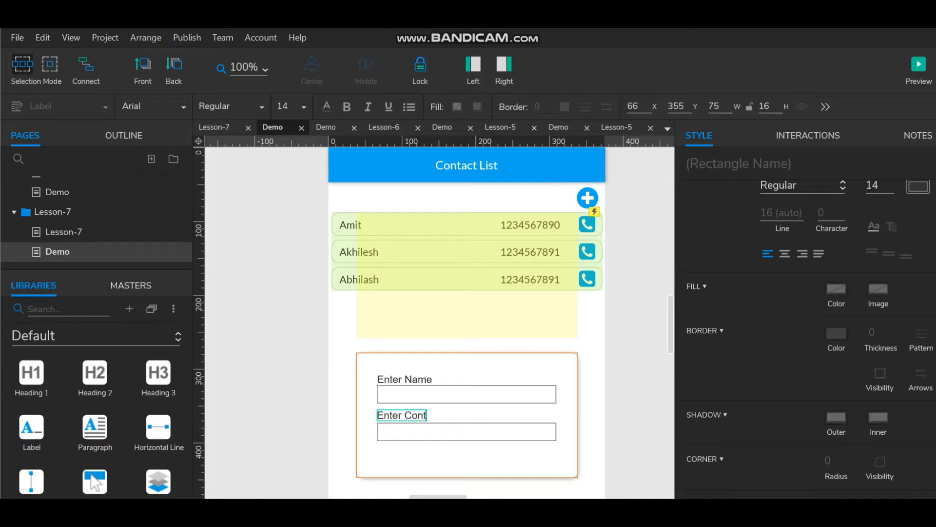
text(act Number)
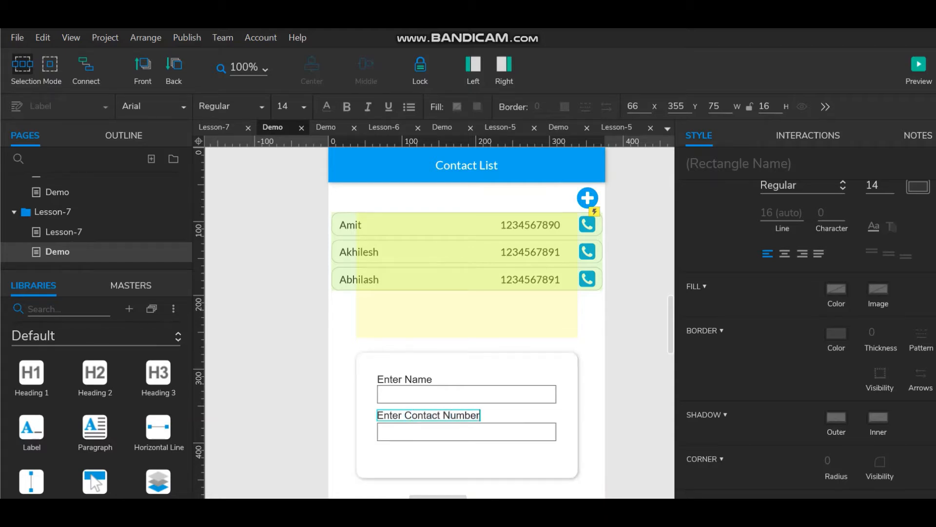
key(Escape)
- Change the font of the "Enter Name" and "Enter Contact Number" labels to Lato
click(405, 380)
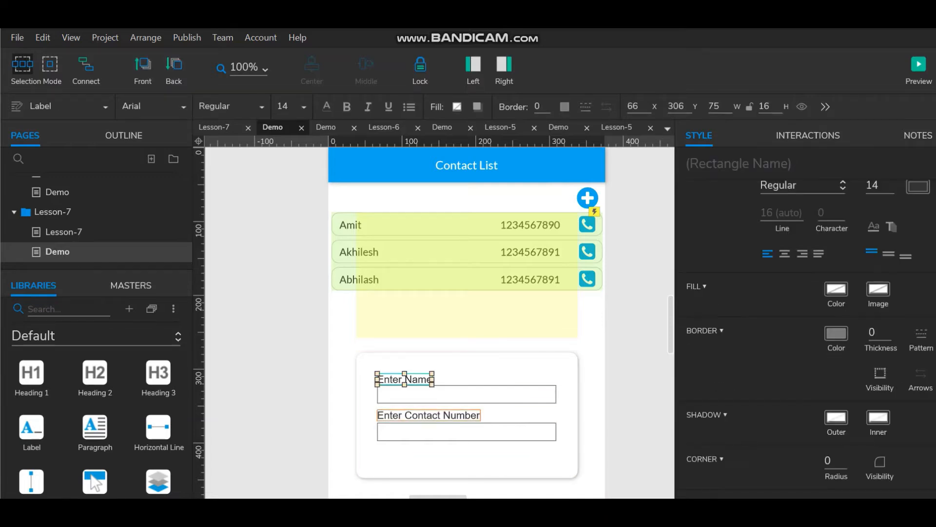
ctrl+click(429, 415)
click(151, 106)
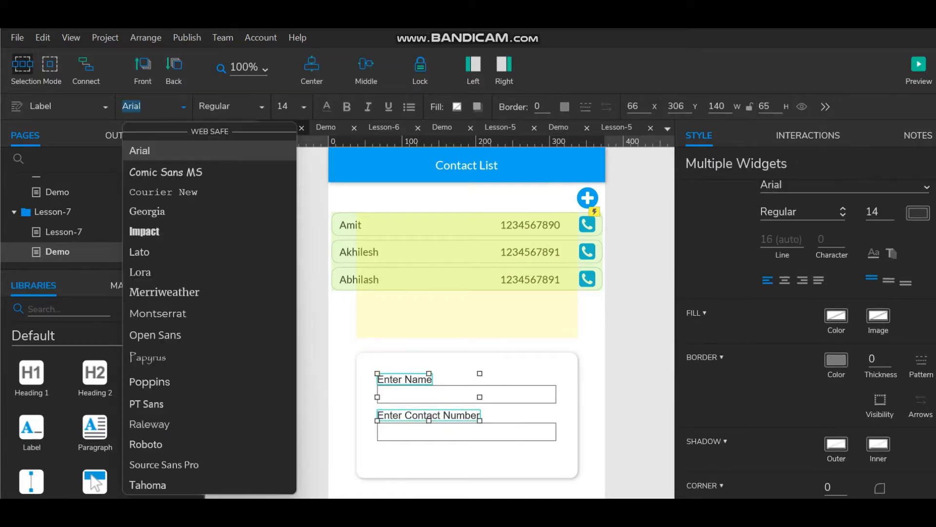
click(147, 252)
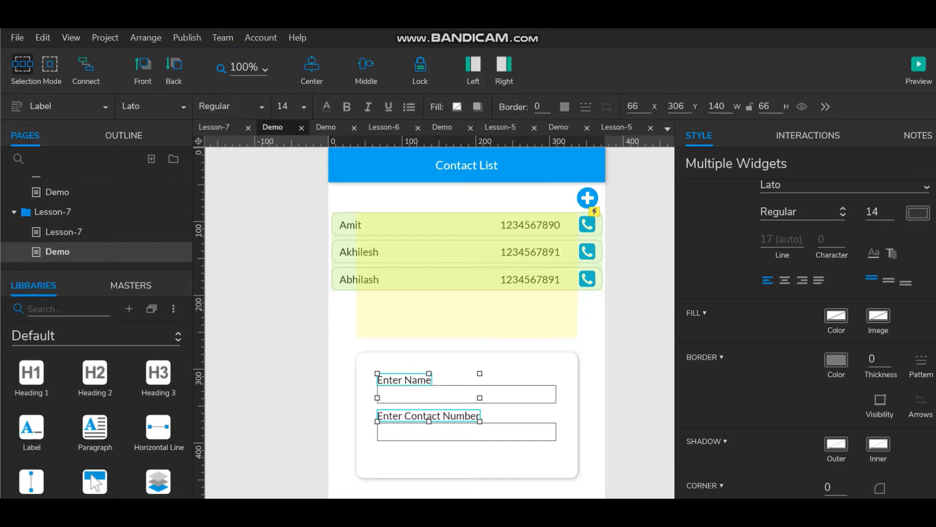
- Nudge the "Enter Name" label up 2 px to Y 304
click(276, 298)
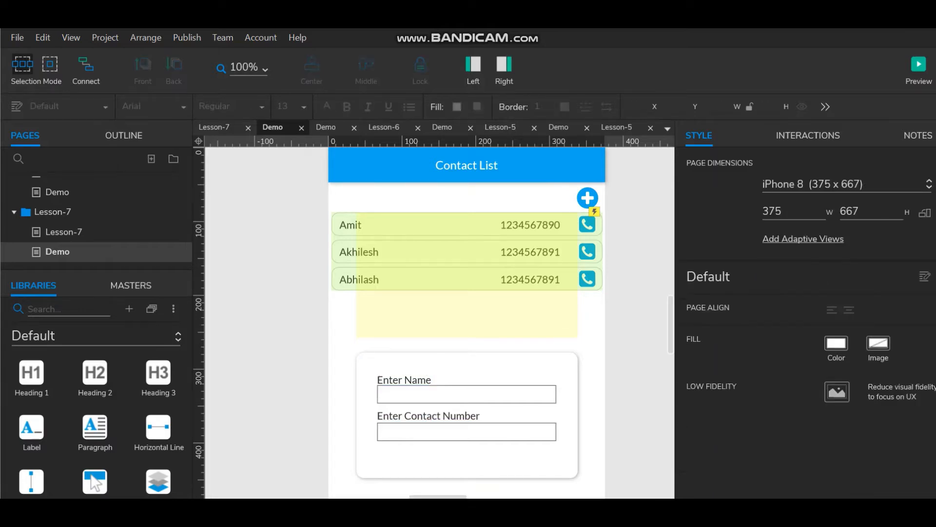
click(405, 380)
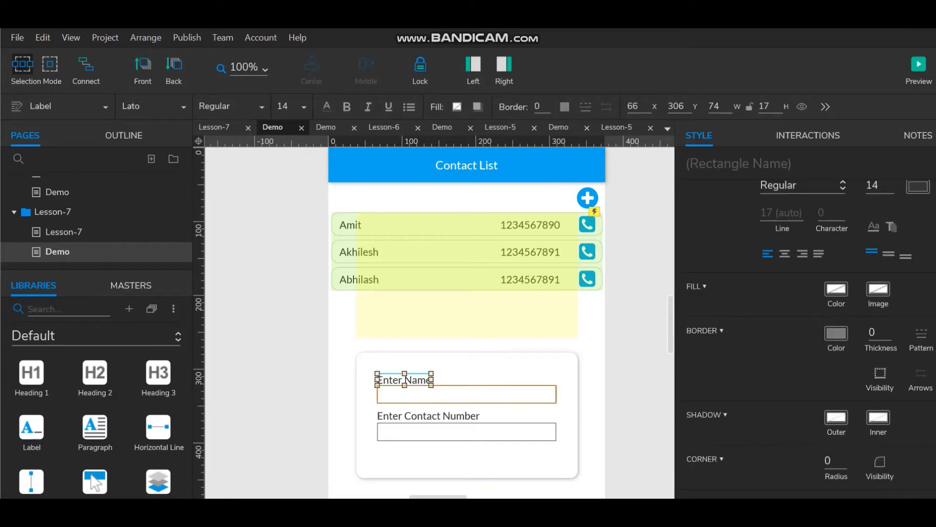
key(Up)
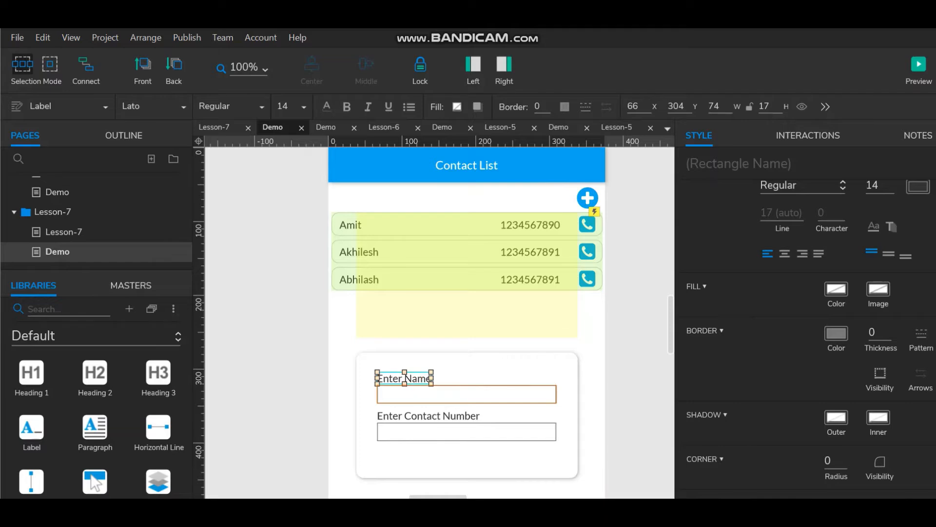
key(Escape)
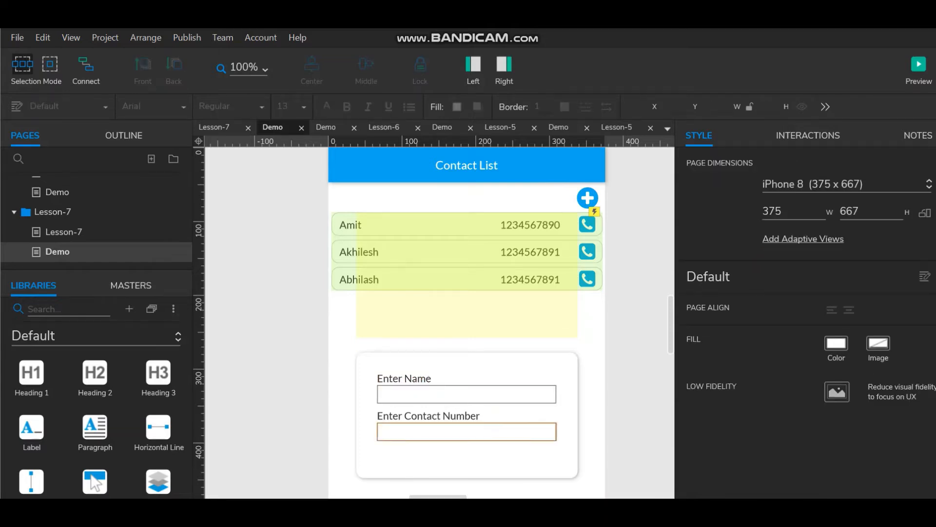
- Switch the widget library to Bootstrap_version1.0 and search it for "bu"
scroll(466, 322, down, 3)
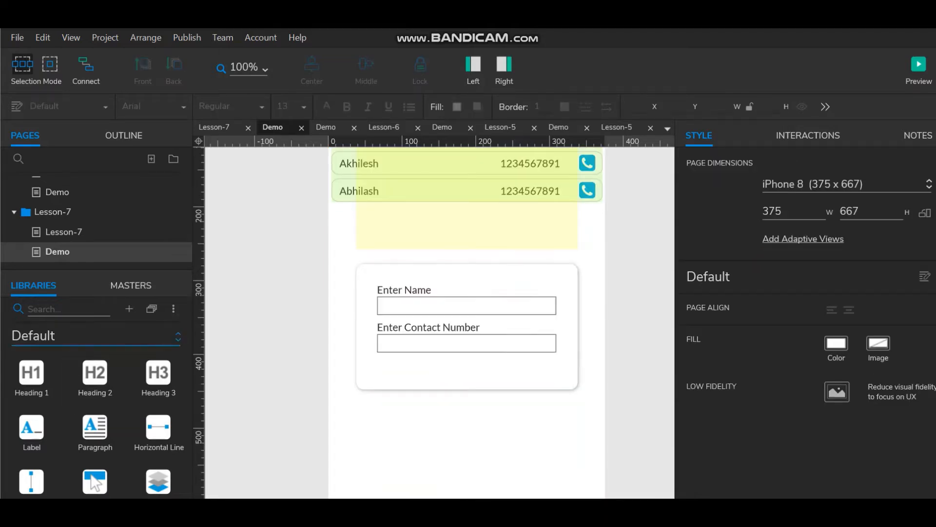
click(96, 336)
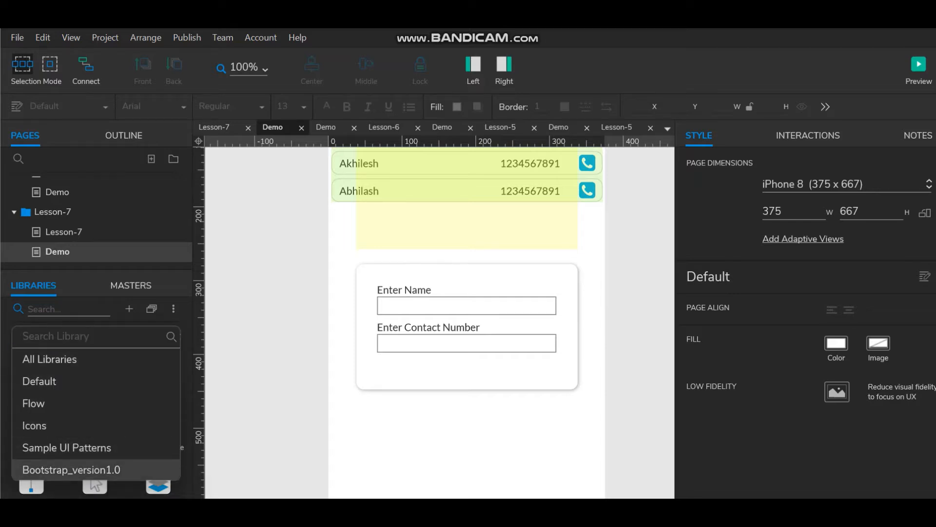
click(71, 469)
text(bu)
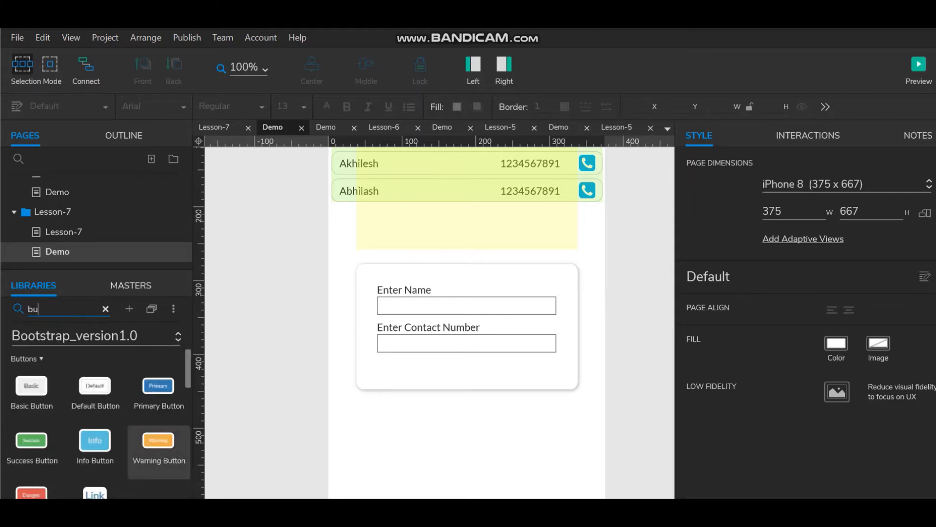
- Place a Small Button below the contact number field at X 257, Y 413, aligned with the field's right edge
scroll(158, 444, down, 3)
scroll(95, 424, down, 2)
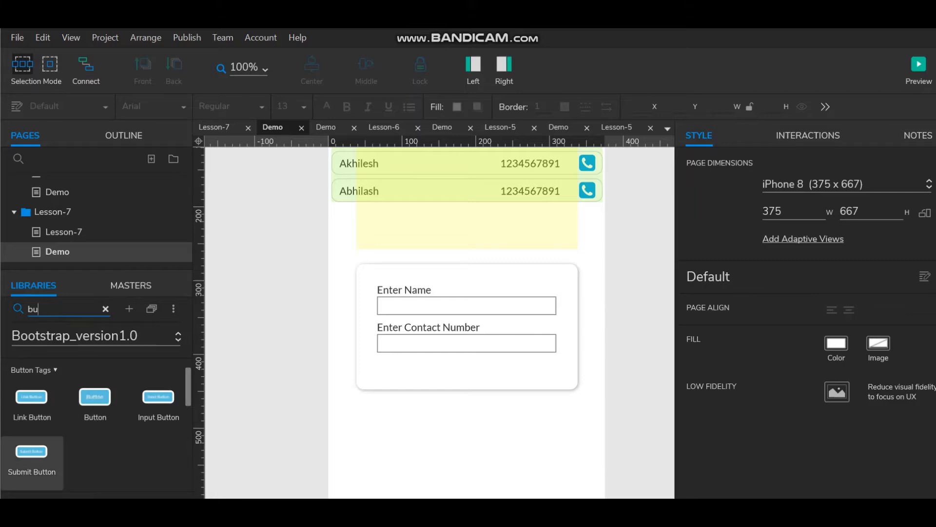
drag(32, 453, 147, 461)
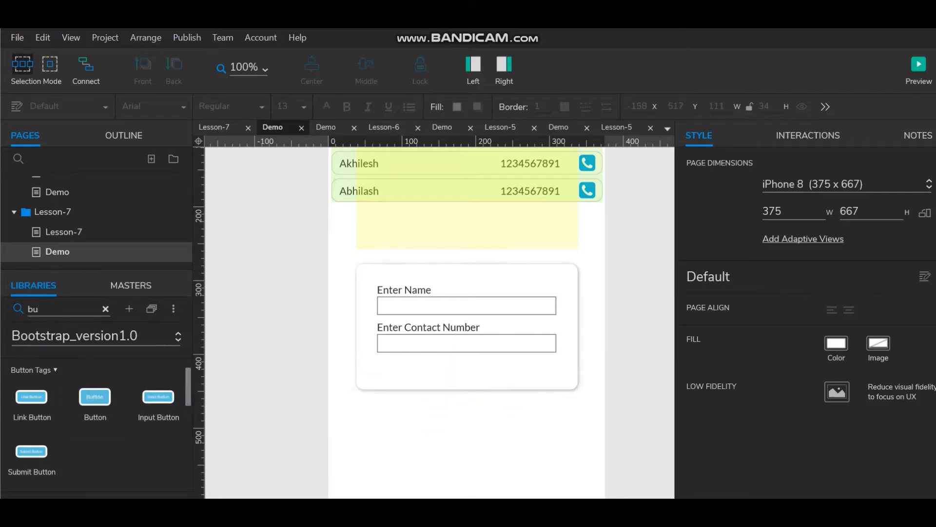
scroll(95, 454, down, 2)
scroll(95, 453, down, 2)
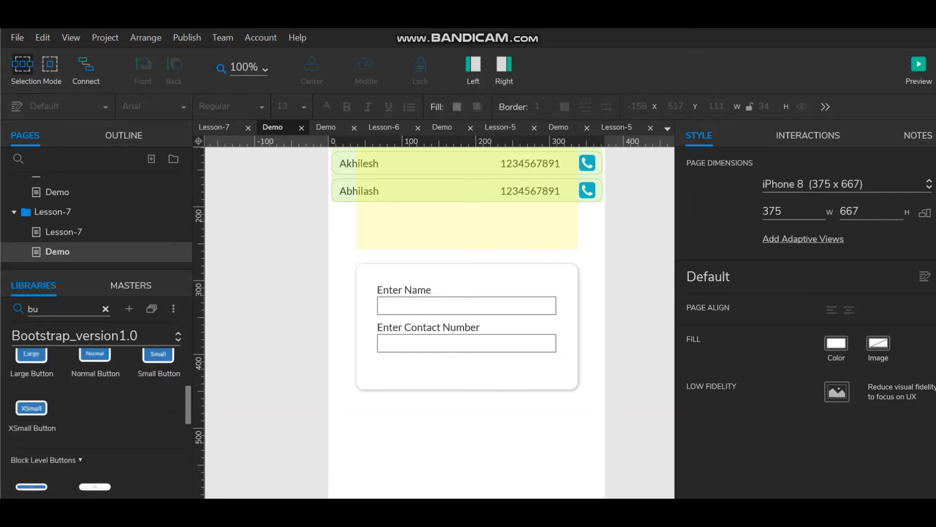
scroll(95, 453, up, 2)
scroll(95, 453, down, 2)
drag(158, 354, 537, 374)
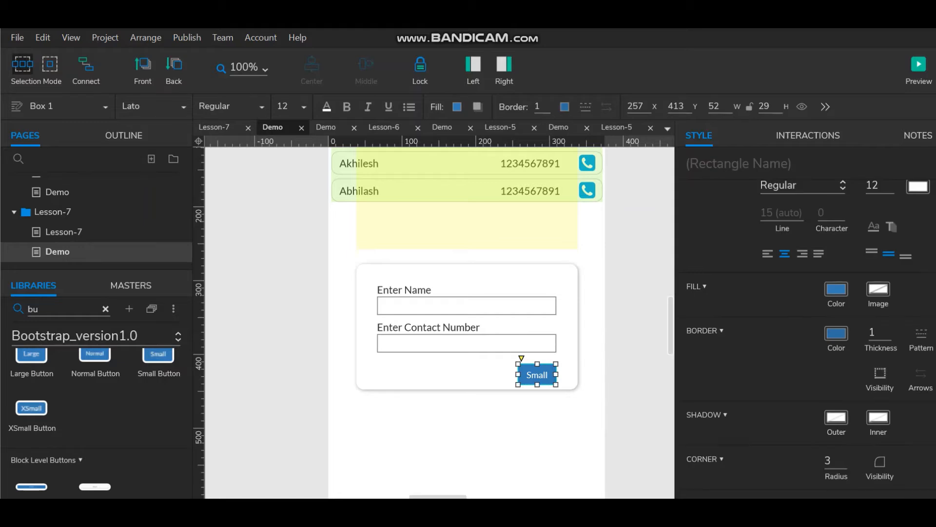
- Change the new button's text to "ADD"
double_click(537, 374)
text(A)
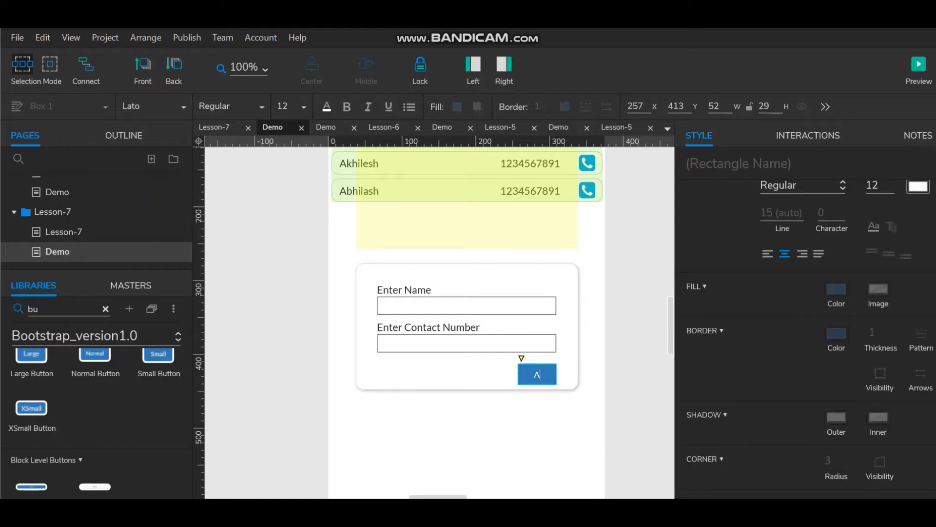
text(DD)
click(629, 380)
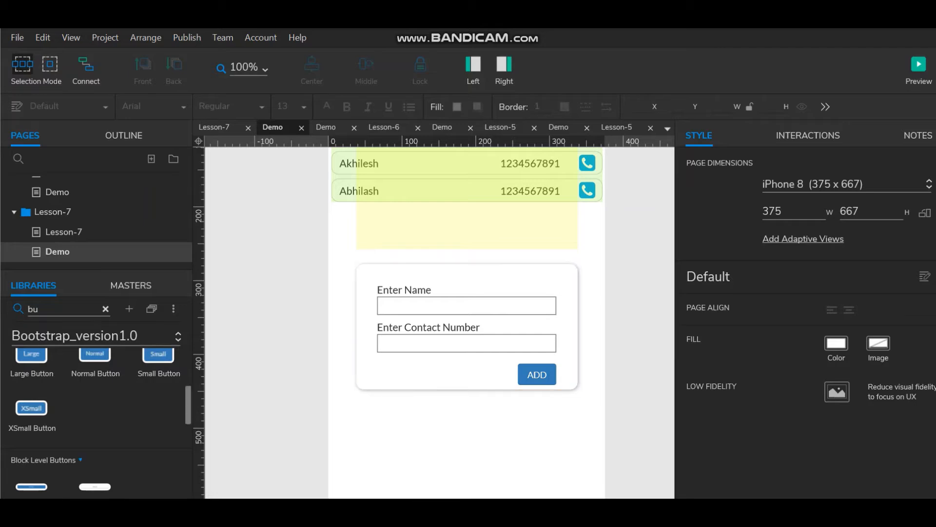
- Duplicate the ADD button and place the copy to its left at X 188, Y 413
scroll(95, 395, up, 5)
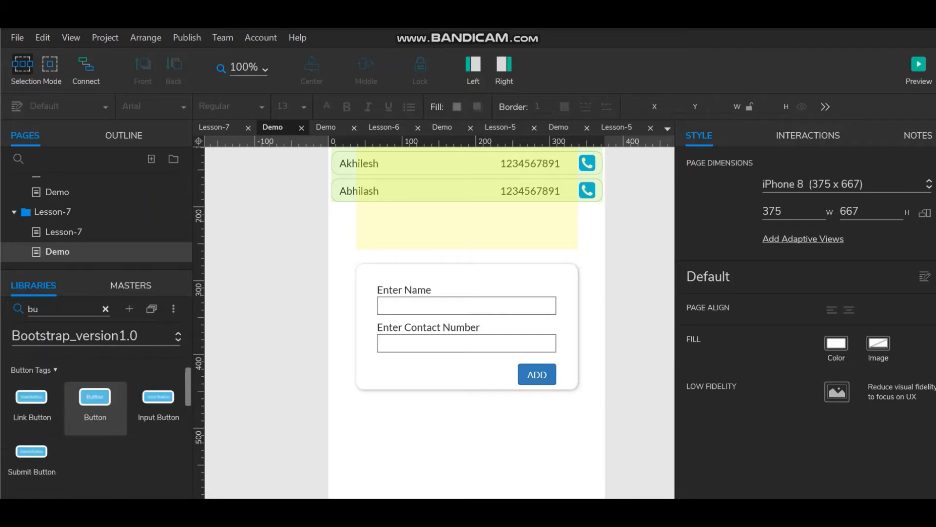
scroll(95, 395, down, 5)
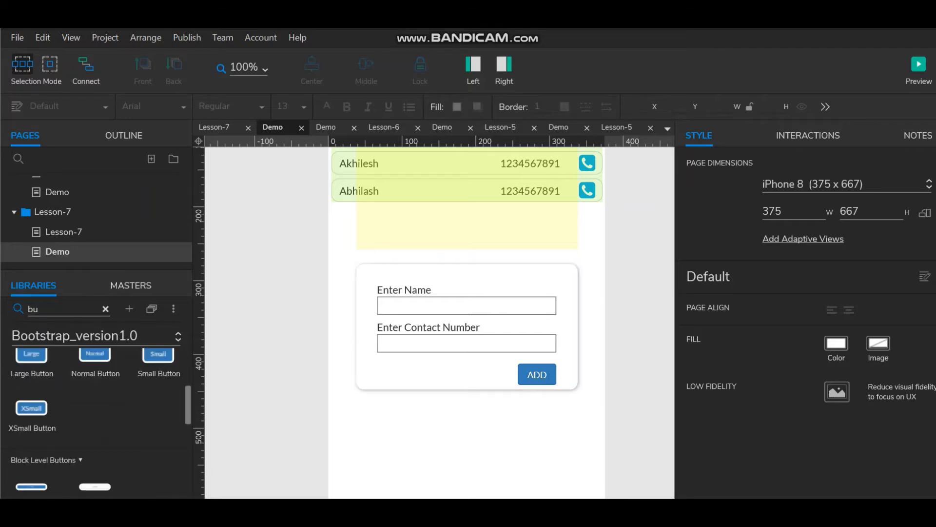
click(537, 374)
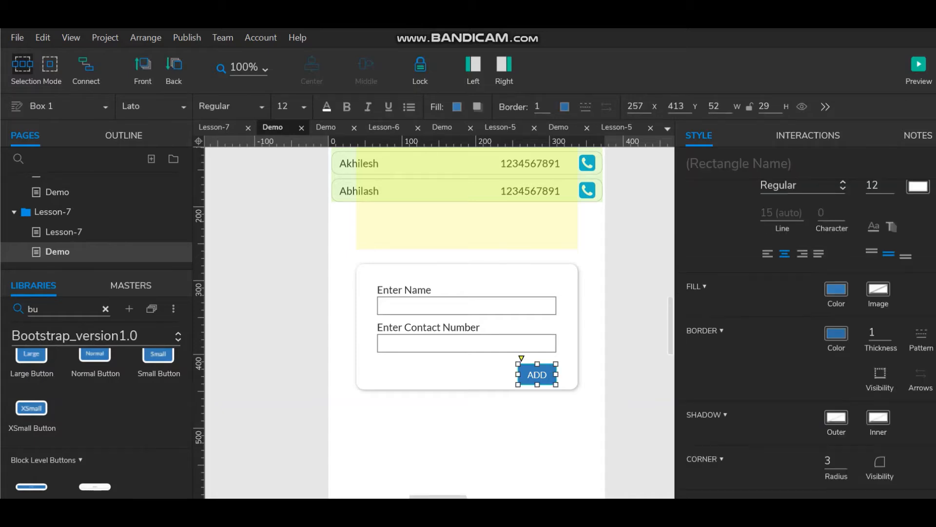
drag(537, 375, 487, 374)
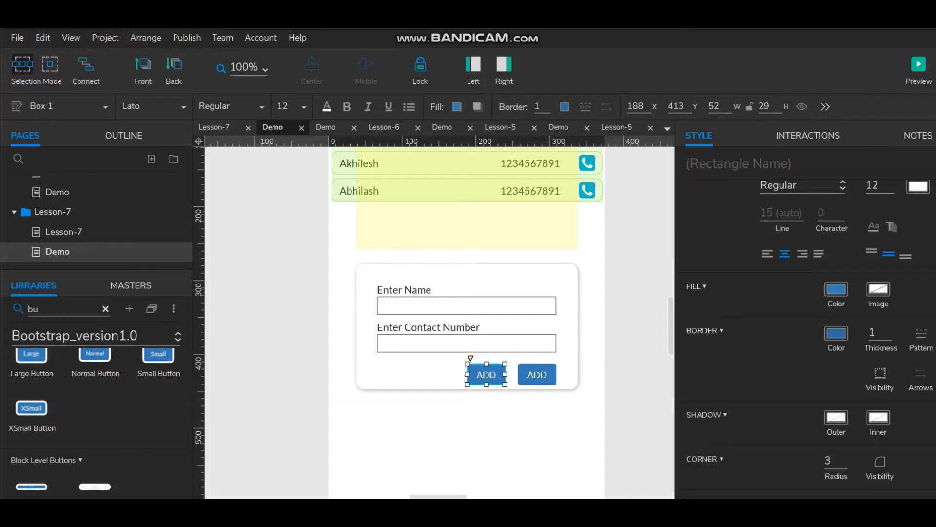
- Change the copied button's text to "Cancel" and extend its left edge to a width of 64 px
text(Canc)
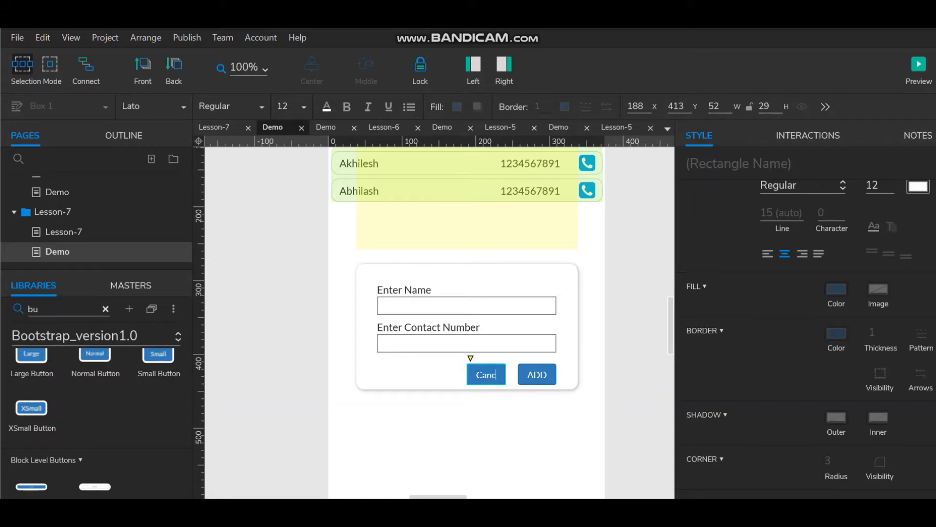
text(el)
key(Escape)
drag(467, 374, 459, 374)
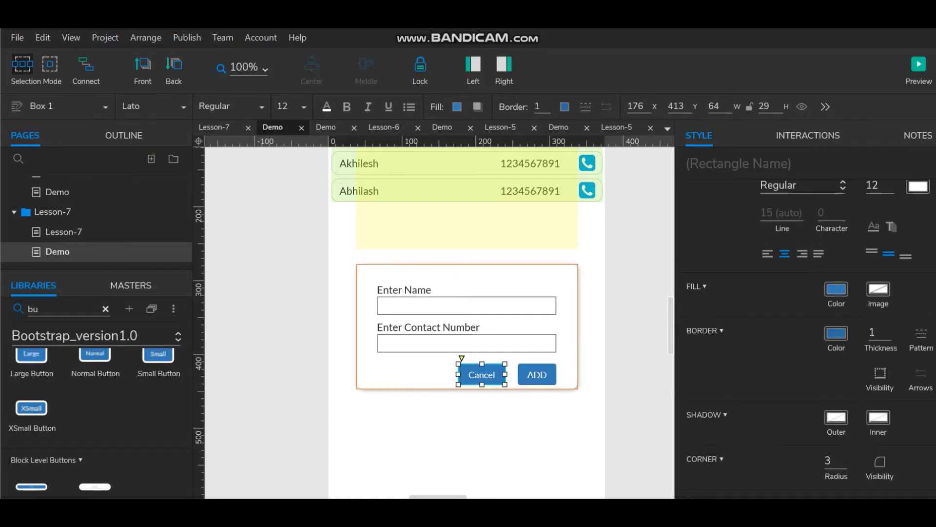
key(Escape)
- Set the Cancel button's fill color to light grey
click(483, 374)
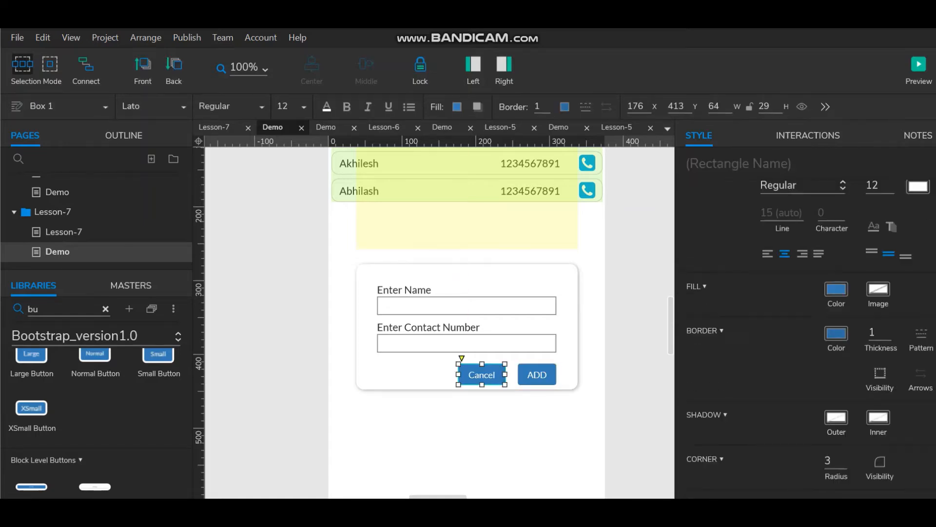
right_click(486, 374)
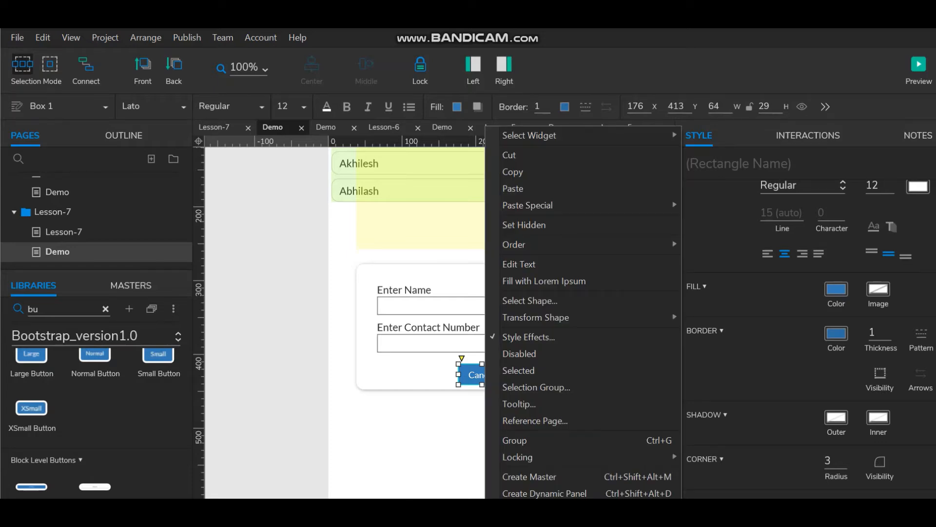
key(Escape)
click(457, 106)
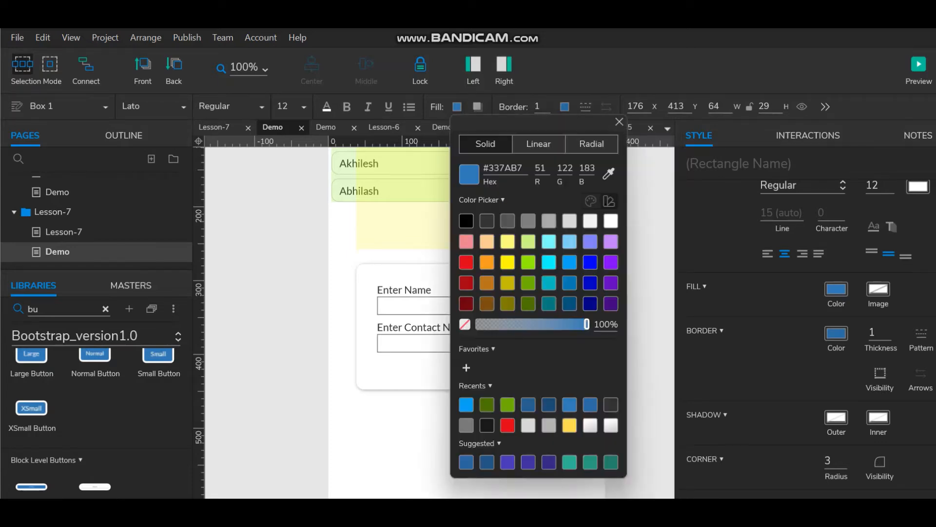
click(570, 221)
click(646, 293)
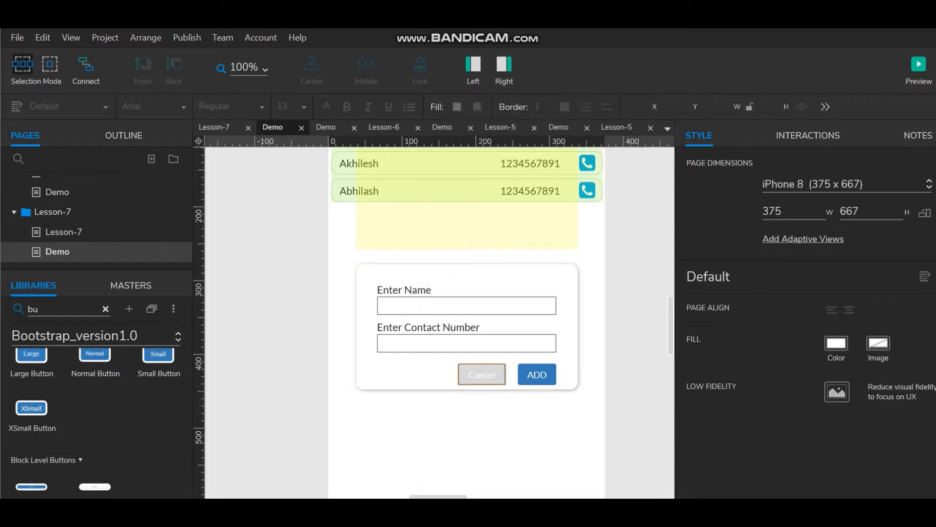
- Set the Cancel button's border color to the same light grey as its fill
click(482, 375)
click(564, 106)
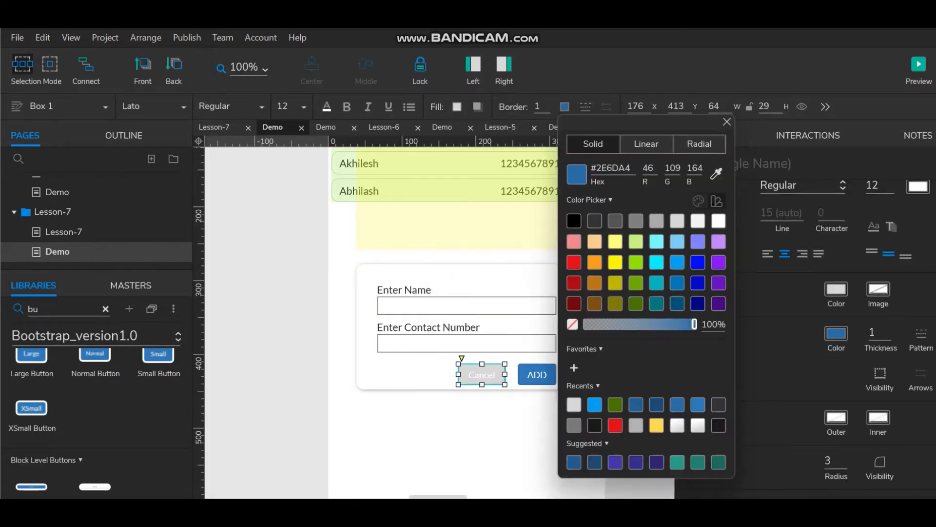
click(483, 425)
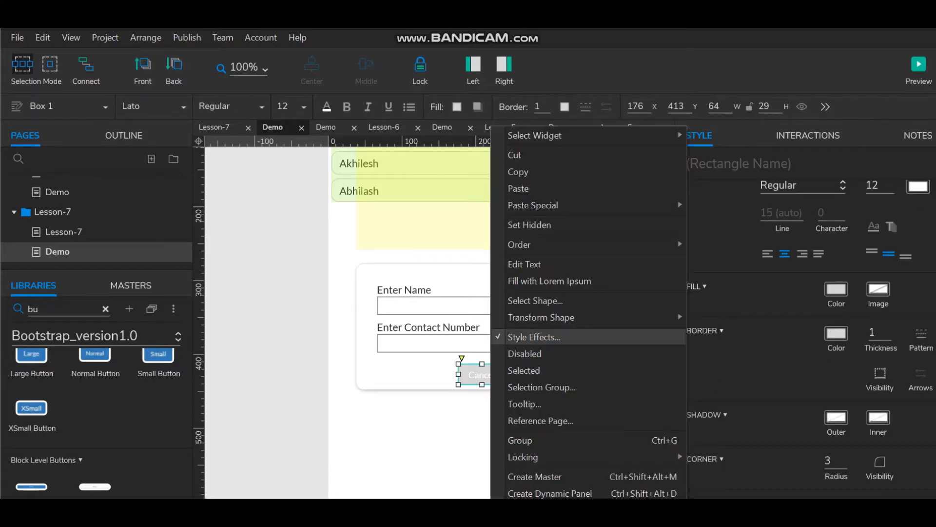
- Set the Cancel button's MouseOver fill color and line color to #D7D7D7 in its style effects
click(534, 337)
click(650, 140)
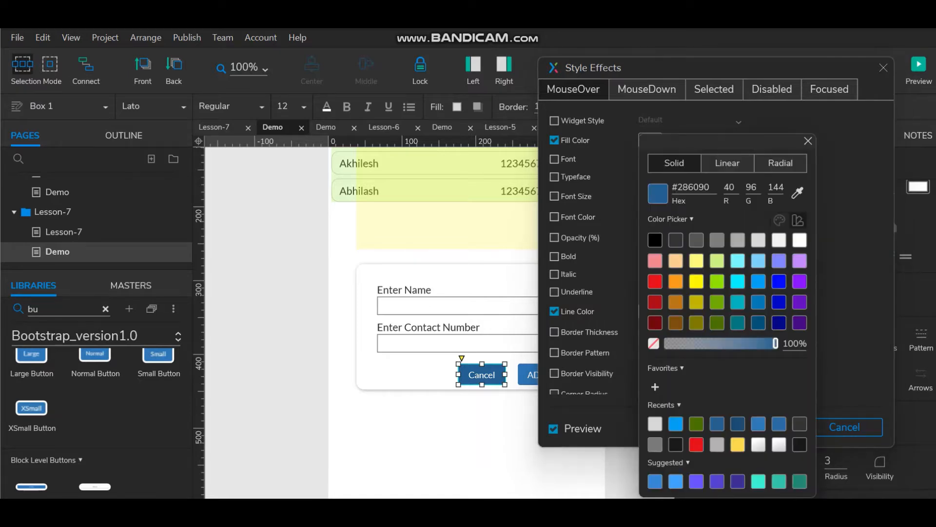
click(758, 239)
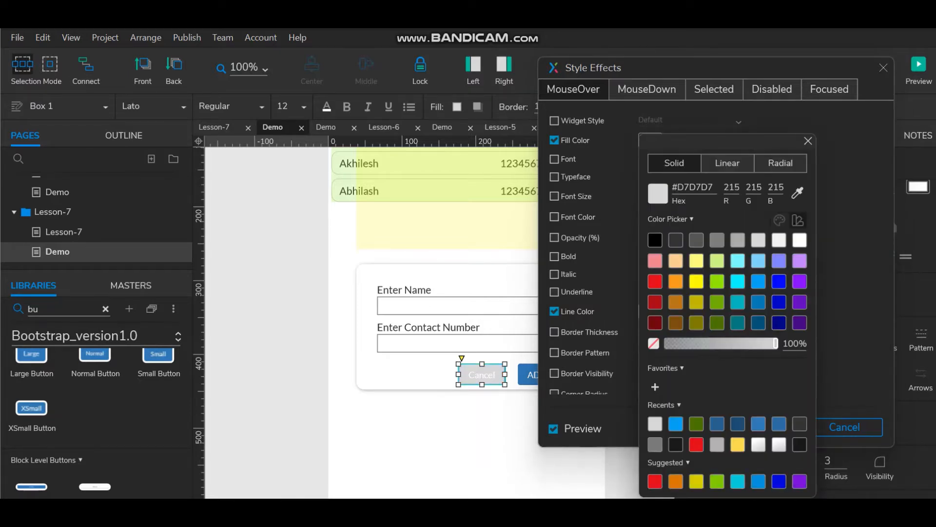
click(626, 312)
click(652, 311)
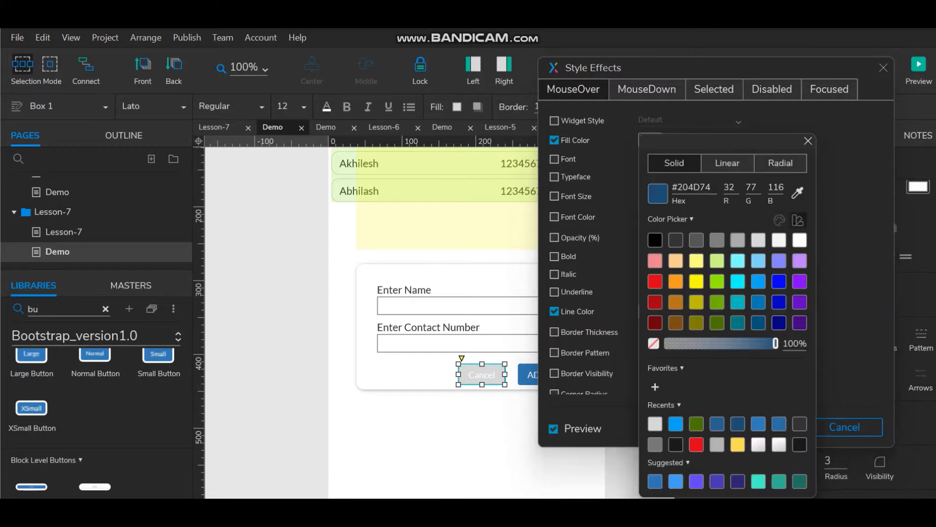
click(758, 240)
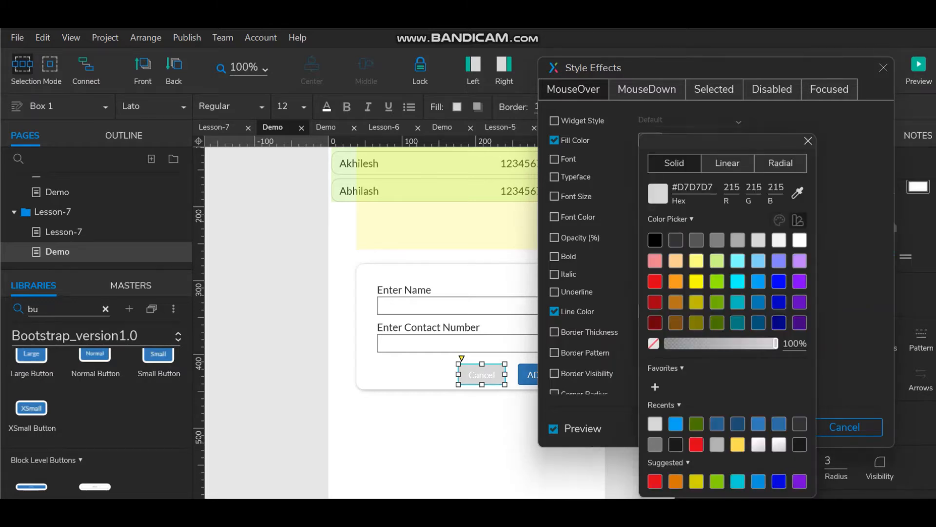
click(851, 244)
click(650, 140)
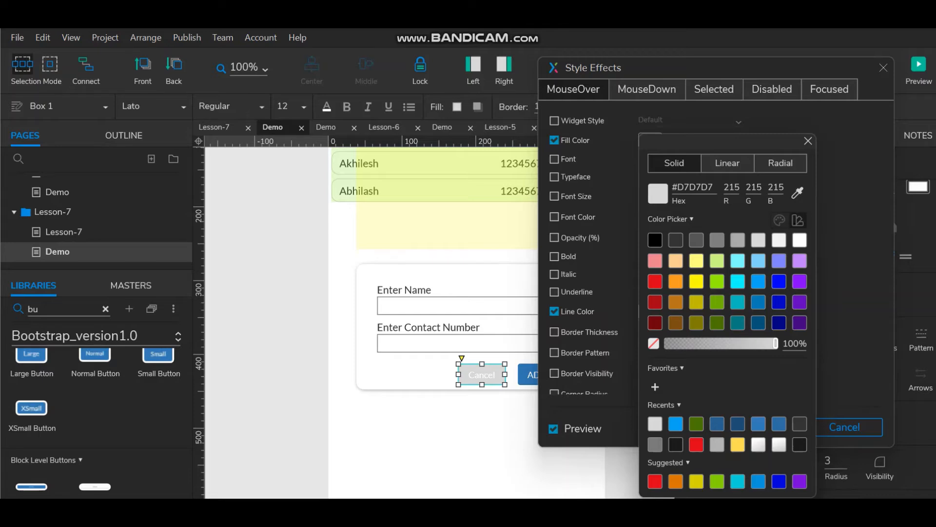
click(851, 244)
- Set the Cancel button's fill and line colors for the Selected style effect to light grey and apply the style effects
click(646, 89)
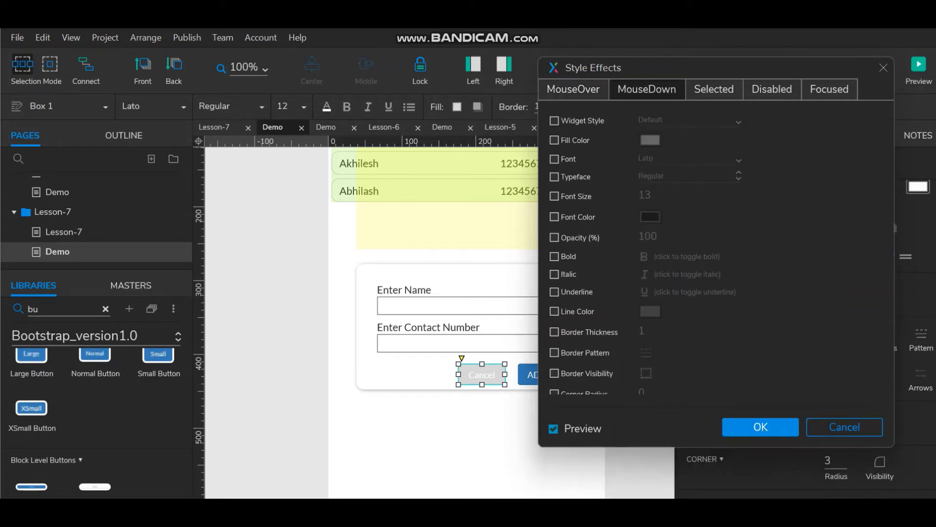
click(713, 89)
click(650, 140)
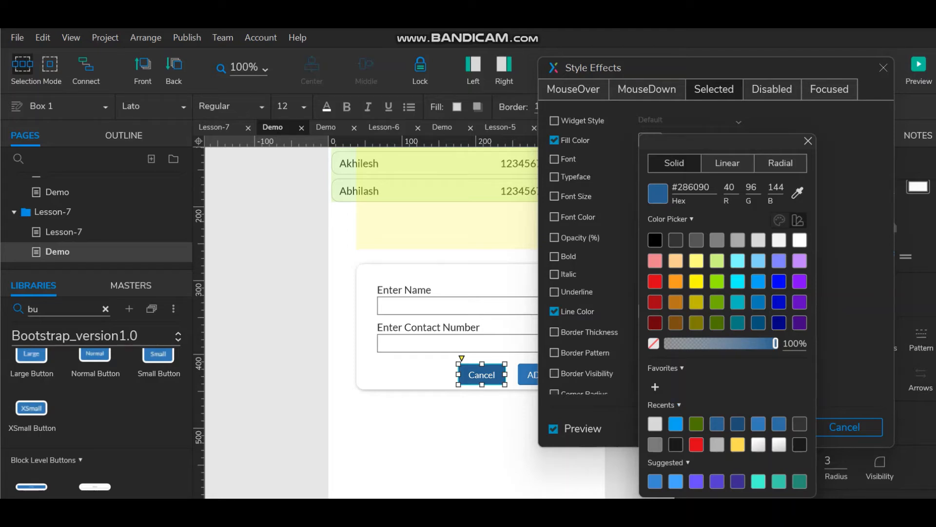
click(655, 424)
click(808, 141)
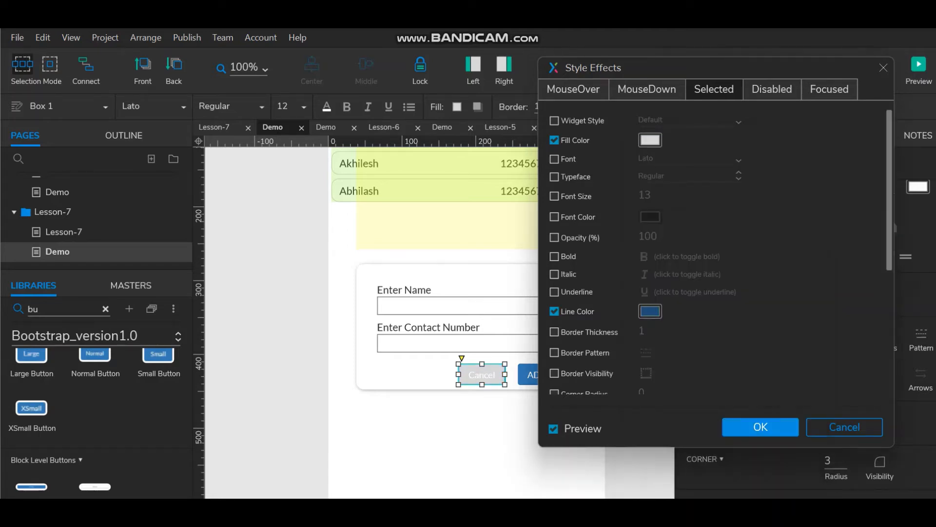
click(650, 311)
click(655, 421)
click(808, 141)
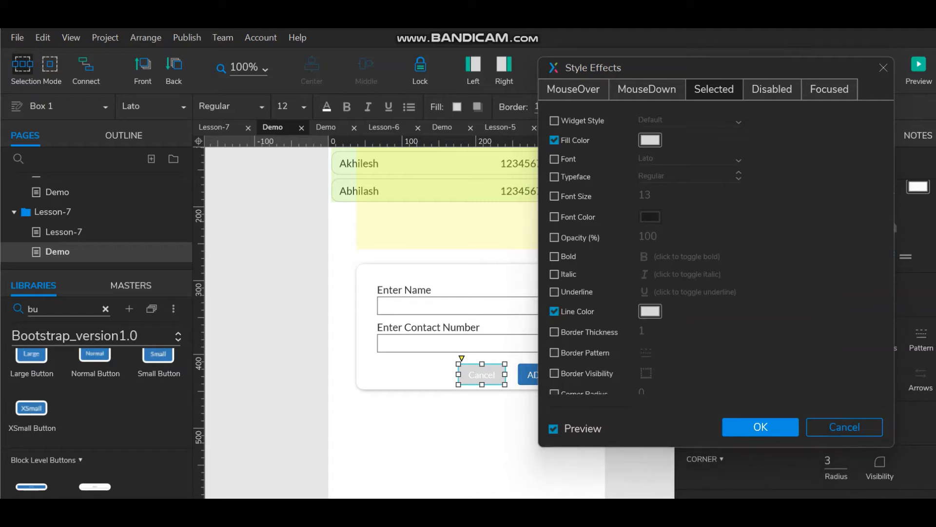
click(761, 427)
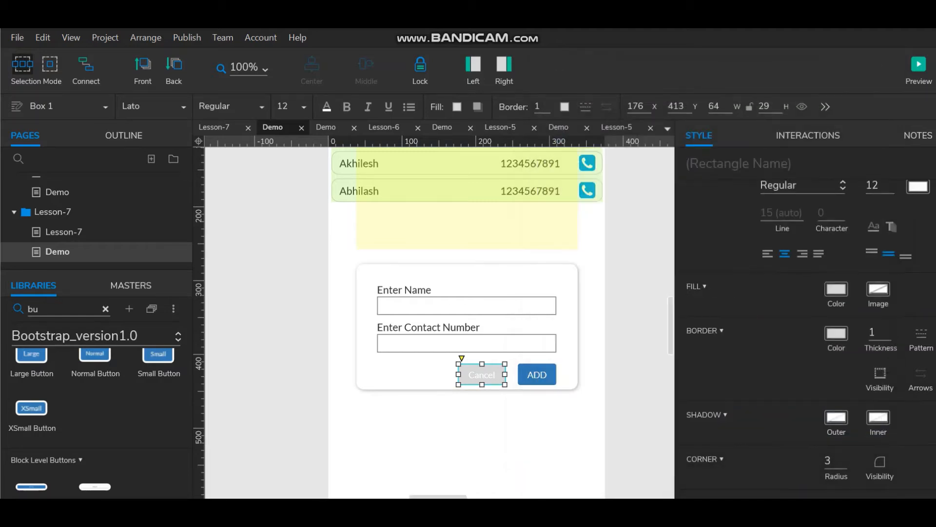
click(507, 434)
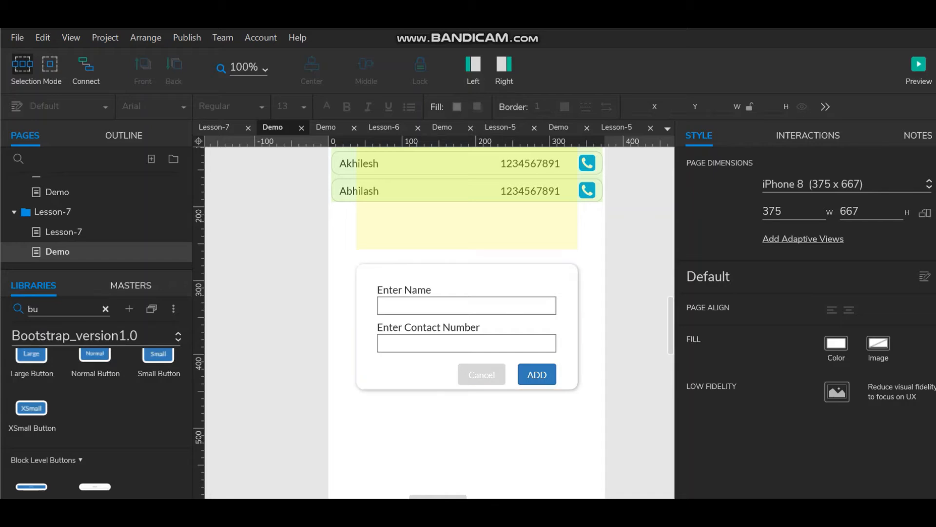
drag(587, 264, 347, 402)
right_click(380, 268)
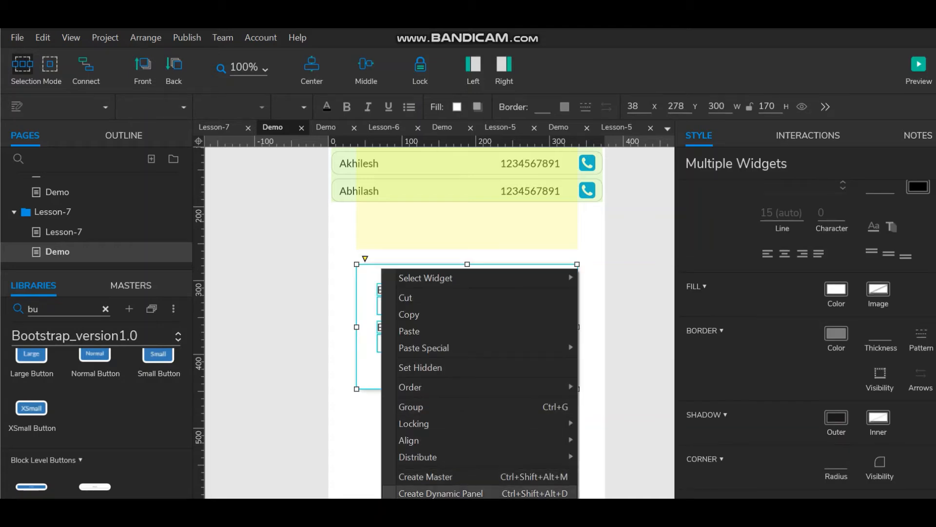
click(419, 491)
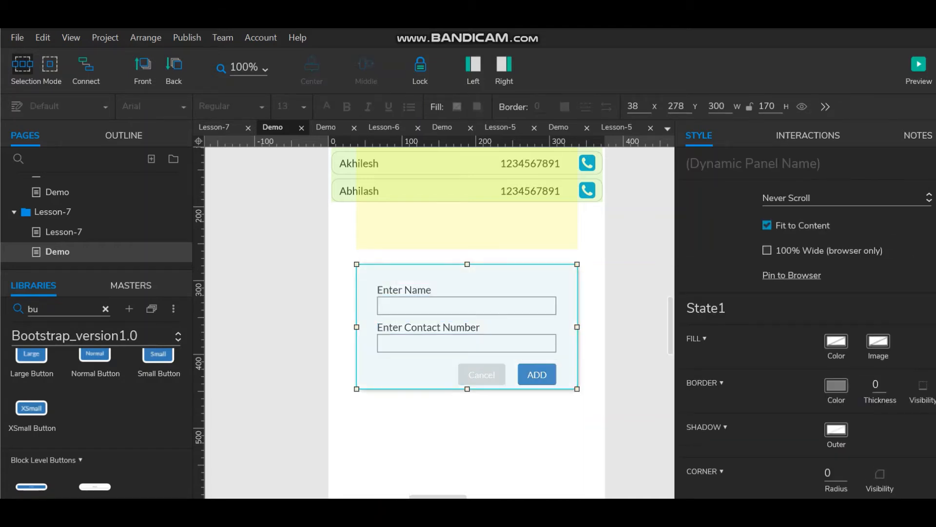
key(ctrl+z)
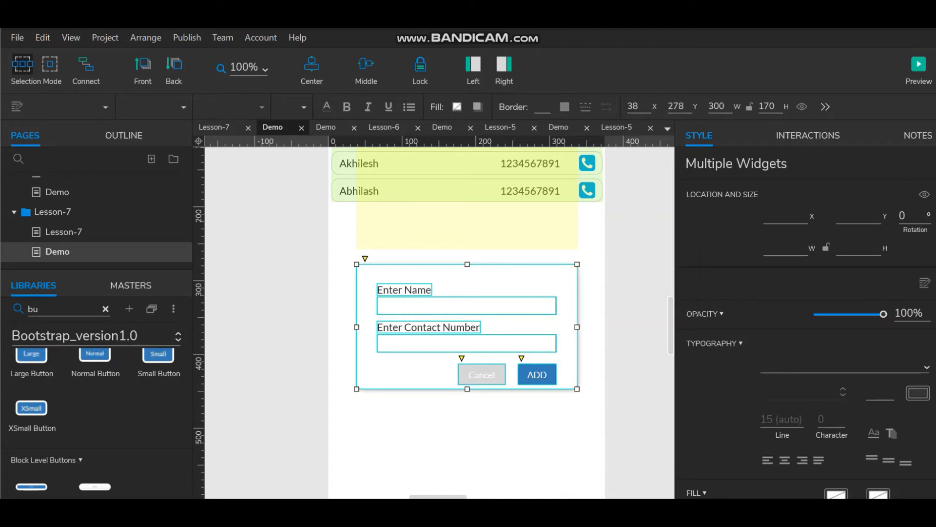
- Convert the whole contact form, with its box, fields and buttons, into a dynamic panel named ADDContacts
key(Escape)
drag(586, 263, 354, 391)
right_click(381, 380)
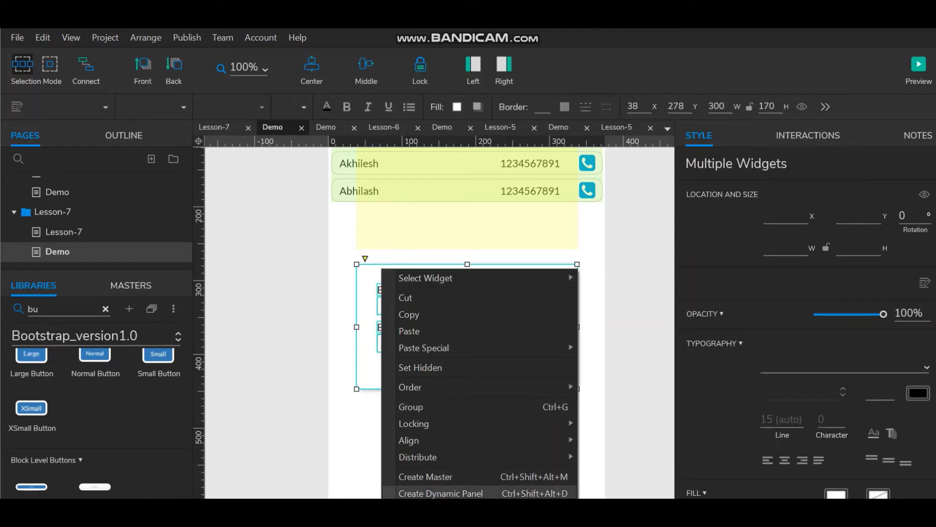
click(440, 492)
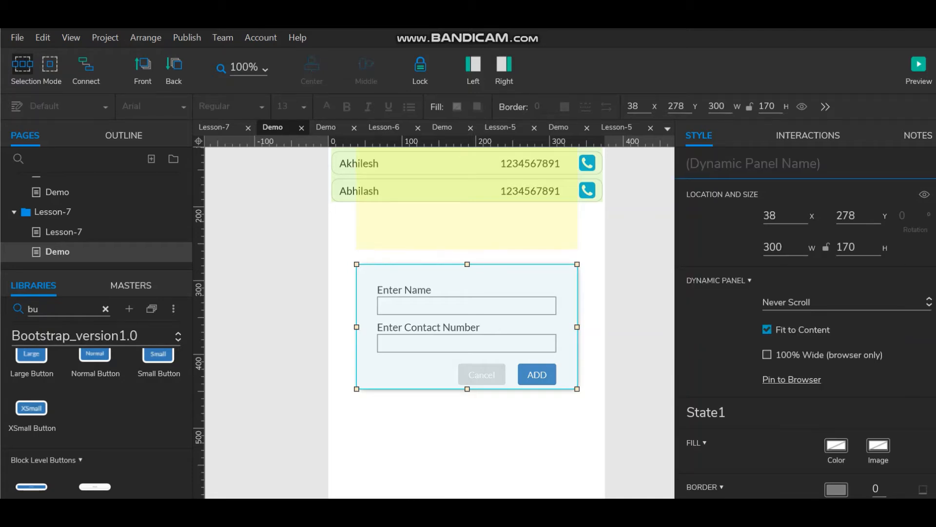
text(ADDC)
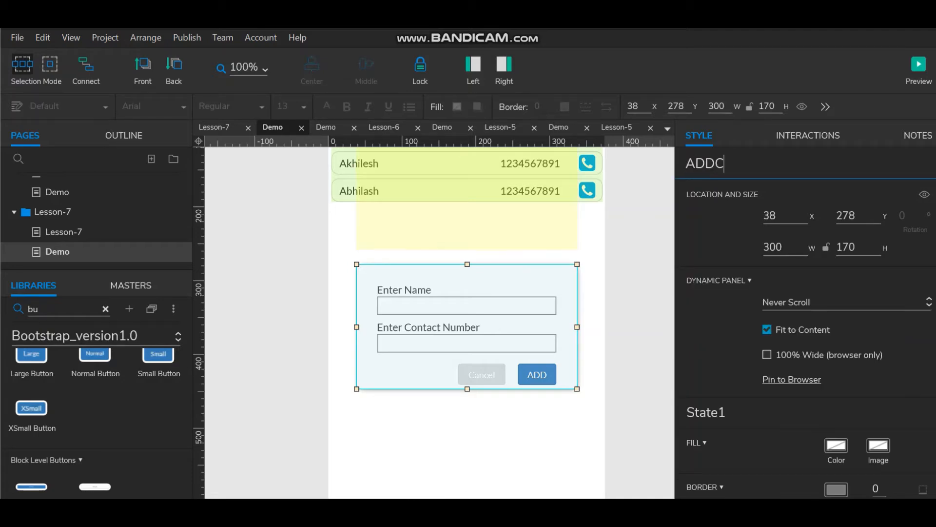
text(ontacts)
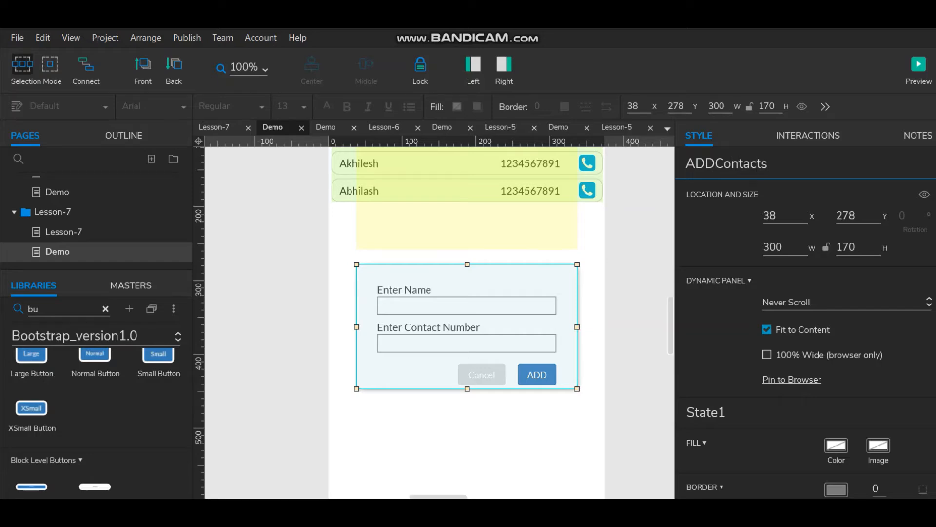
click(634, 292)
- Open the ADDContacts panel's State1 for editing and name the text field under Enter Name AddName
scroll(468, 317, up, 2)
double_click(467, 372)
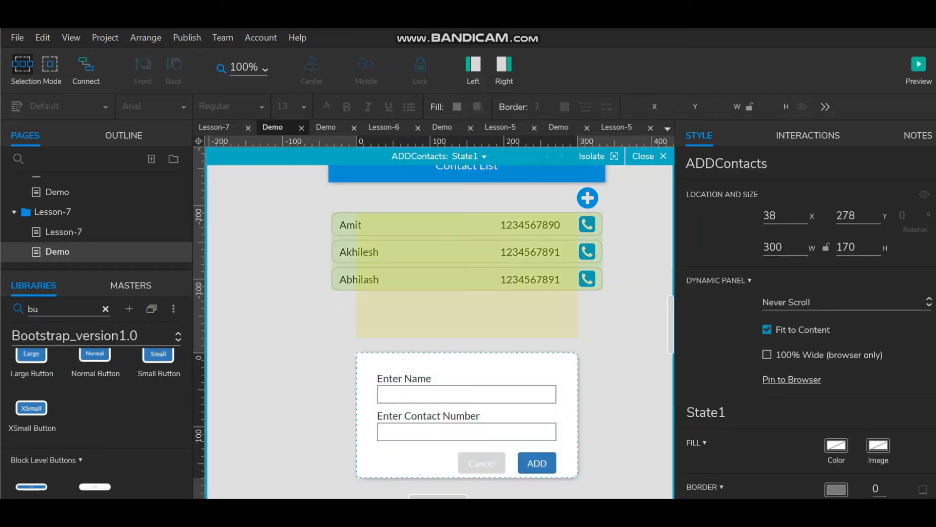
click(466, 394)
click(738, 164)
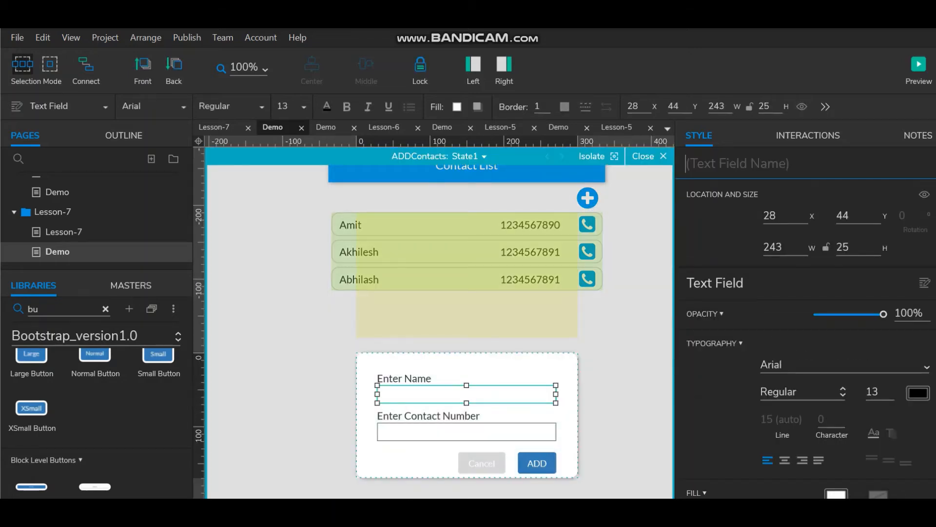
text(Add)
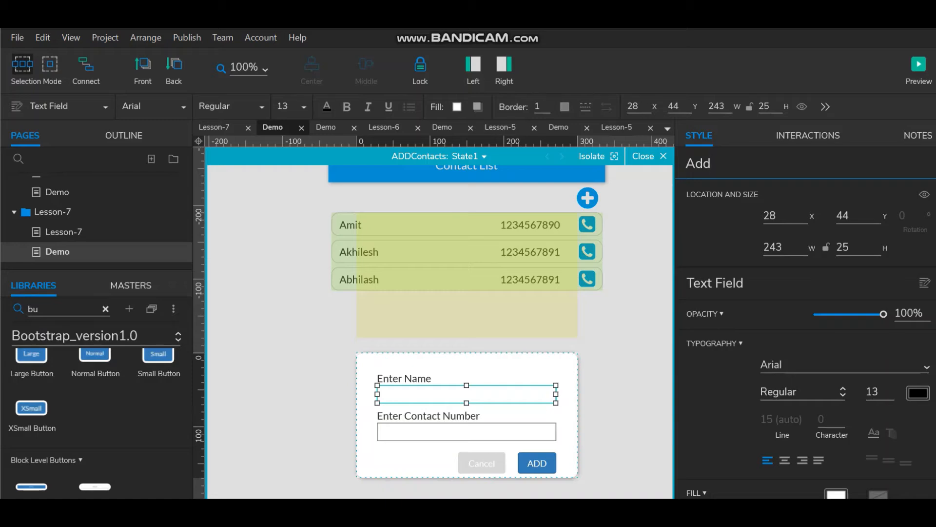
text(Name)
- Name the text field under Enter Contact Number AddContactno
click(466, 432)
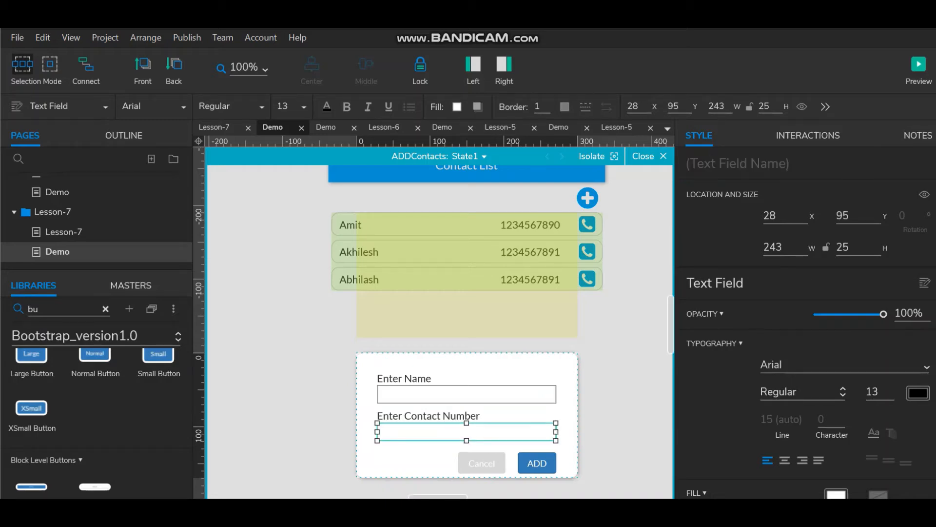
click(738, 163)
text(Add)
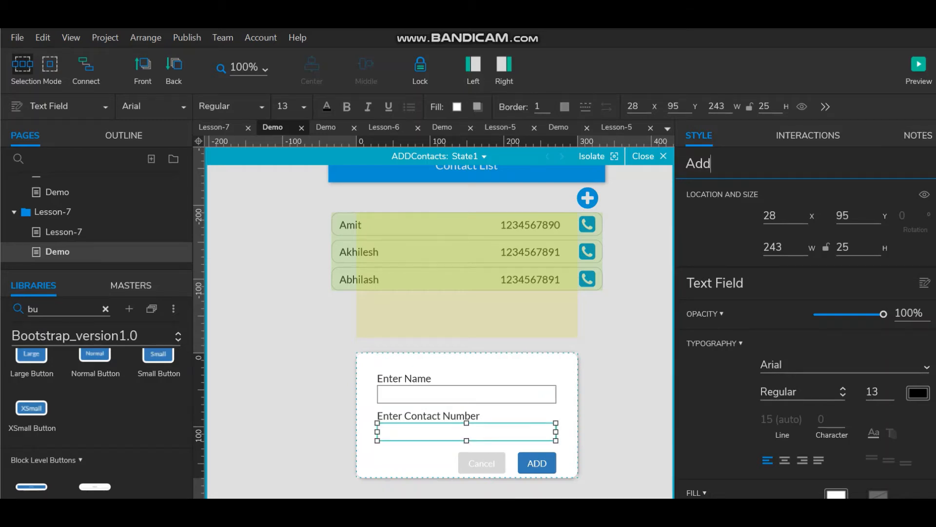
text(Contactno)
click(620, 396)
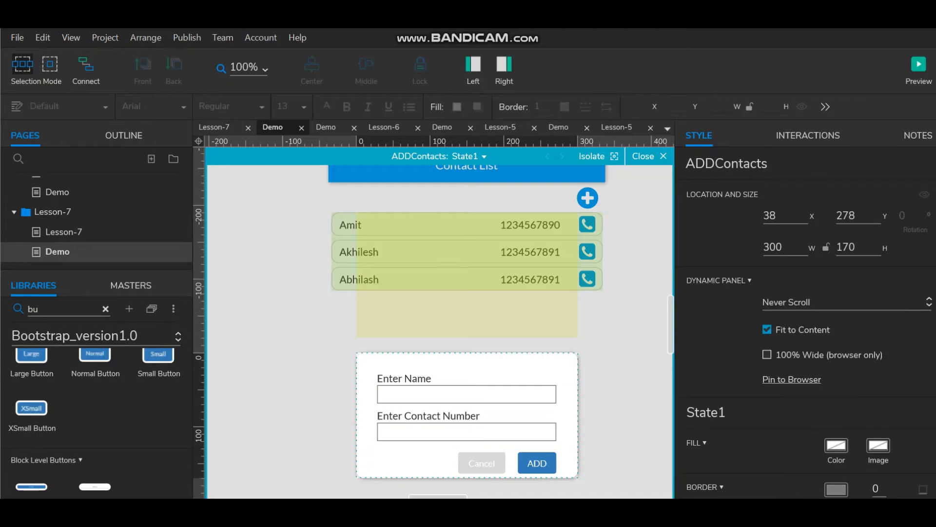
- Give the ADD button a Click or Tap event and open it in the Interaction Editor at the repeater actions
click(537, 462)
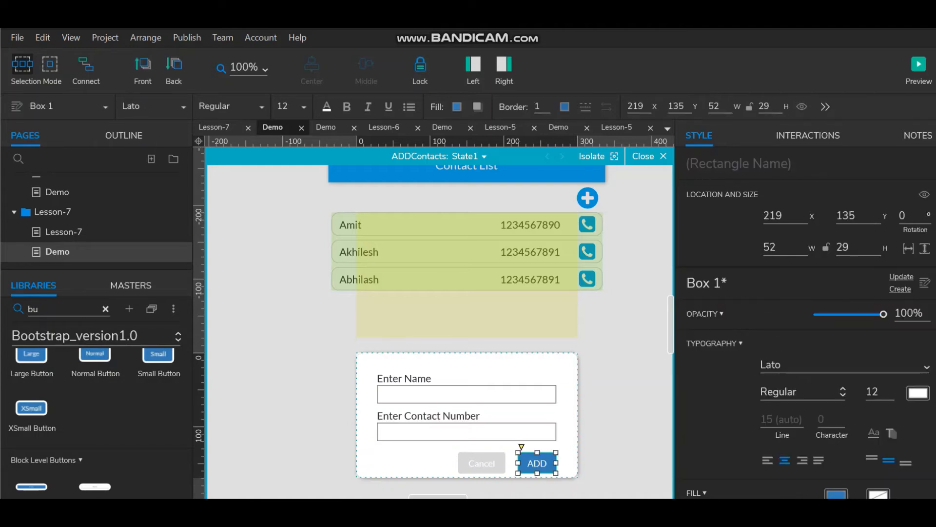
click(808, 135)
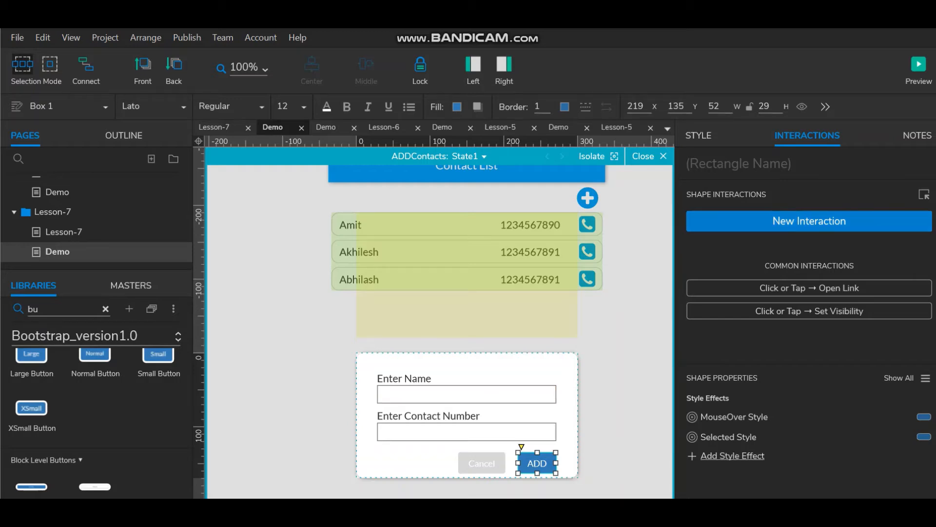
click(809, 221)
click(712, 263)
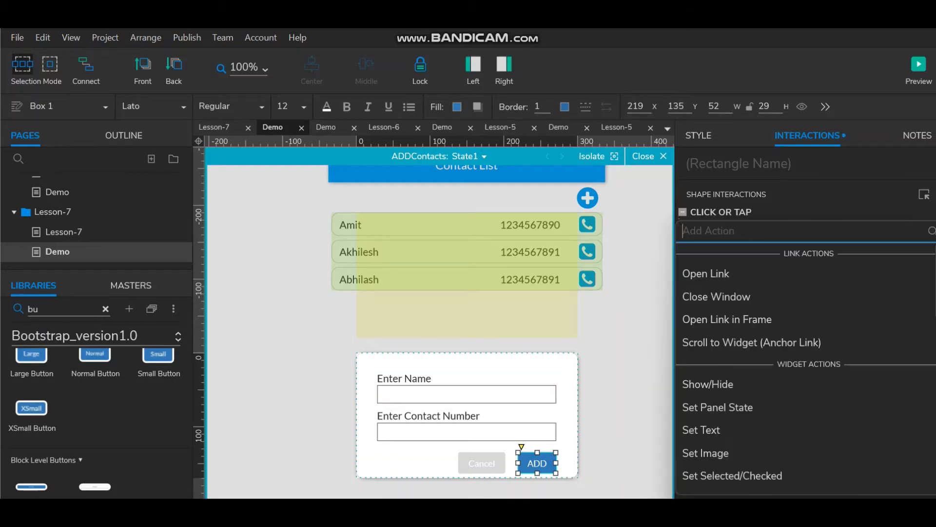
click(924, 194)
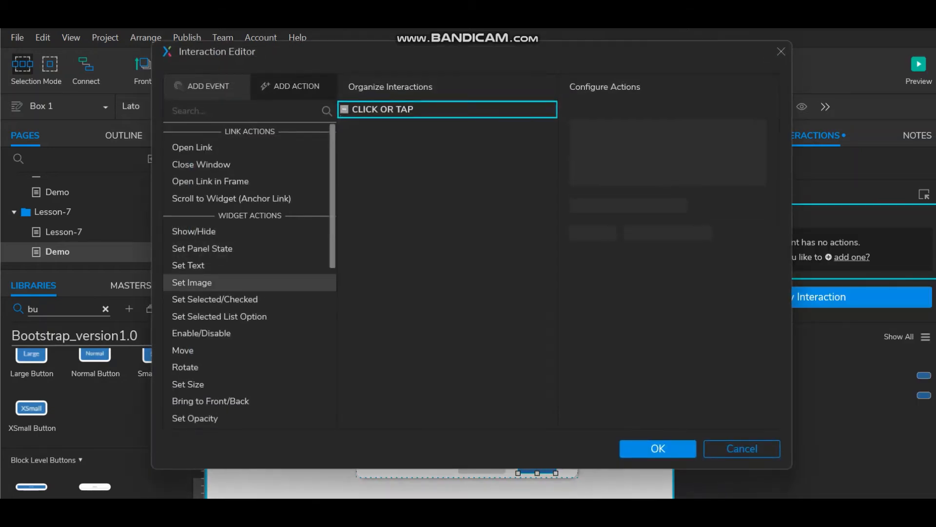
scroll(248, 363, down, 4)
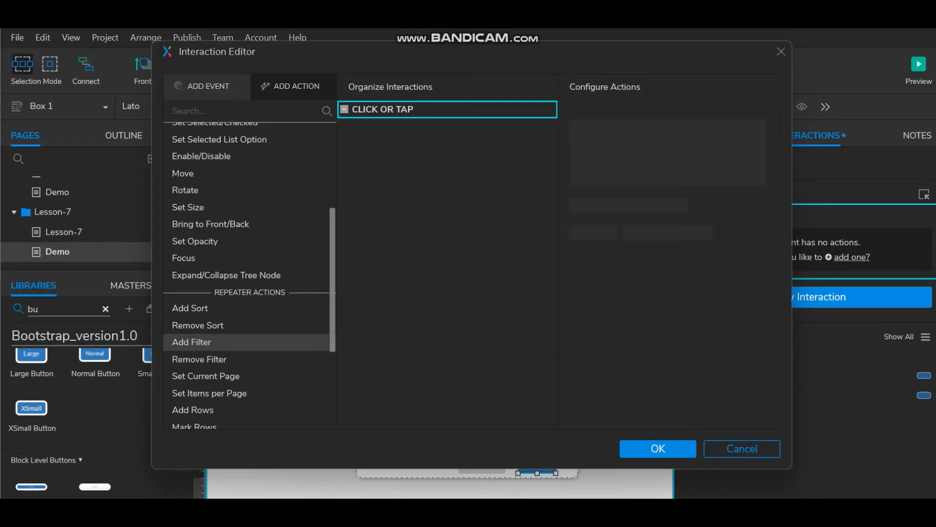
scroll(249, 373, down, 2)
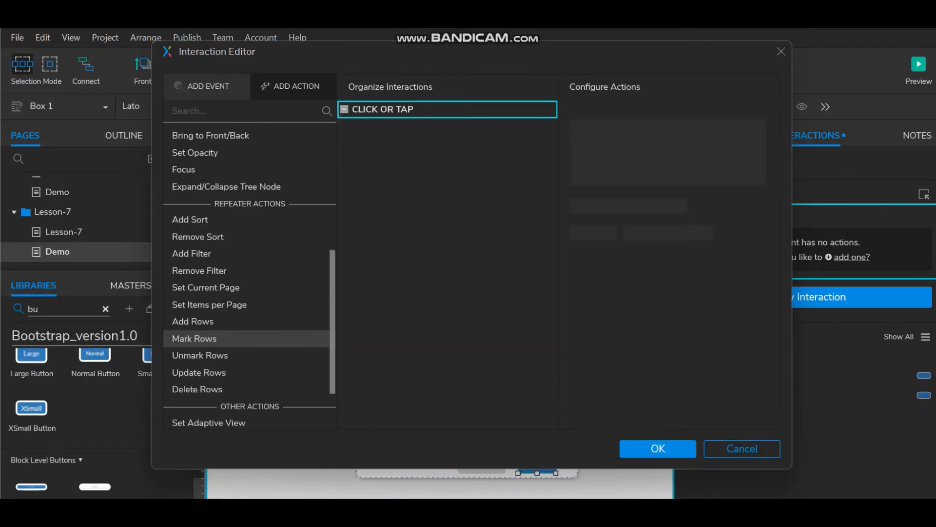
click(194, 337)
click(398, 168)
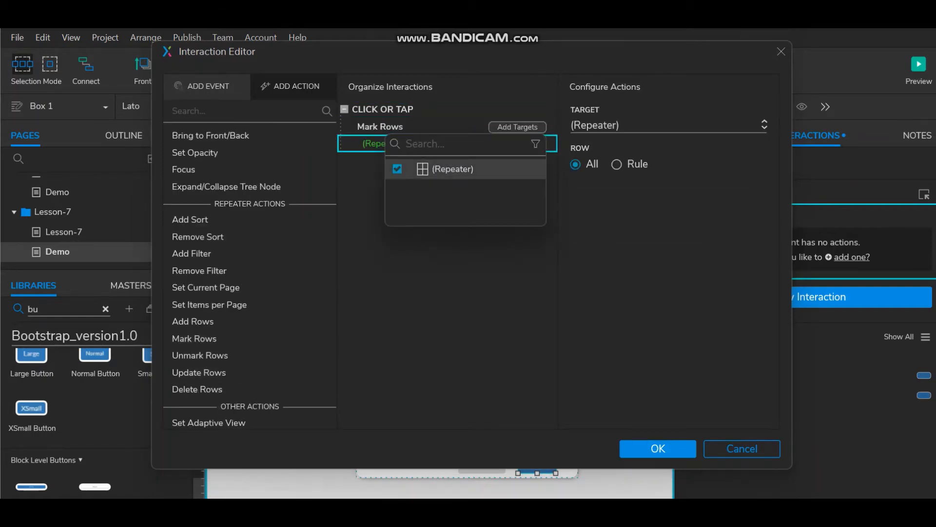
click(448, 293)
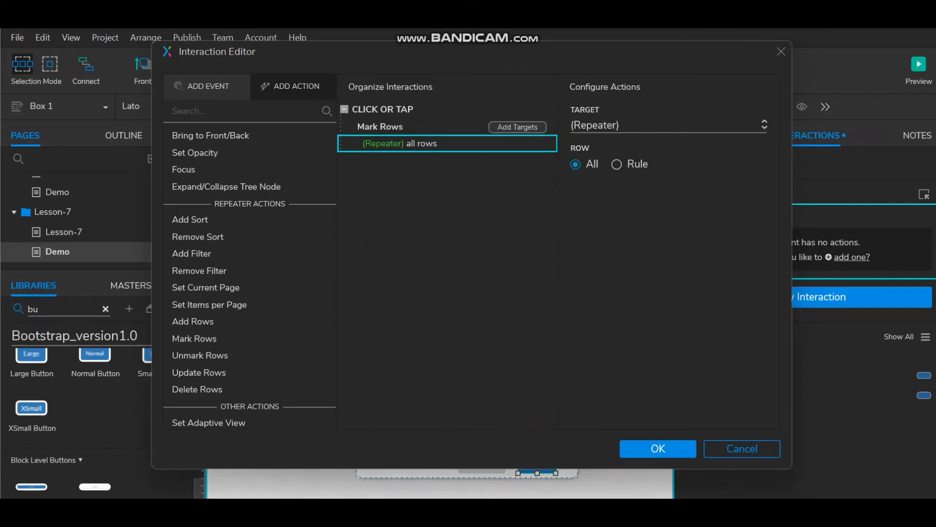
click(447, 292)
click(380, 126)
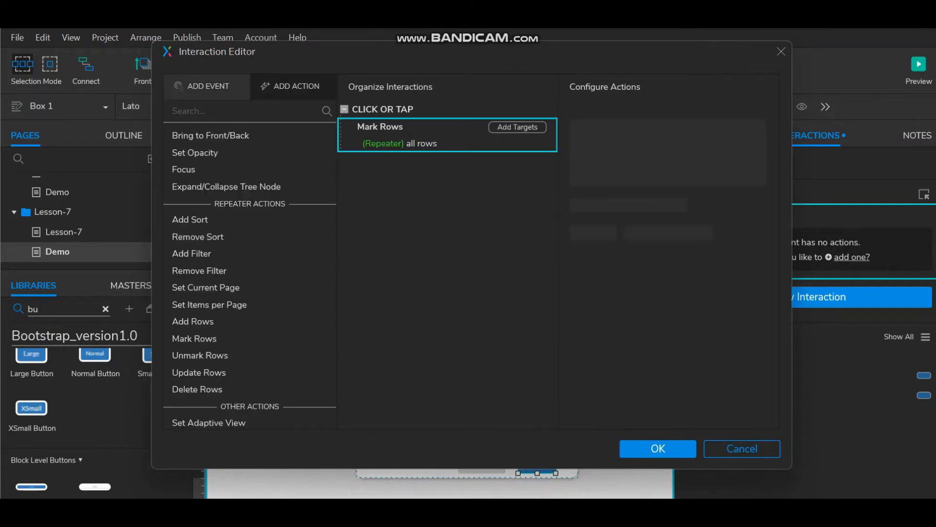
right_click(393, 128)
click(414, 168)
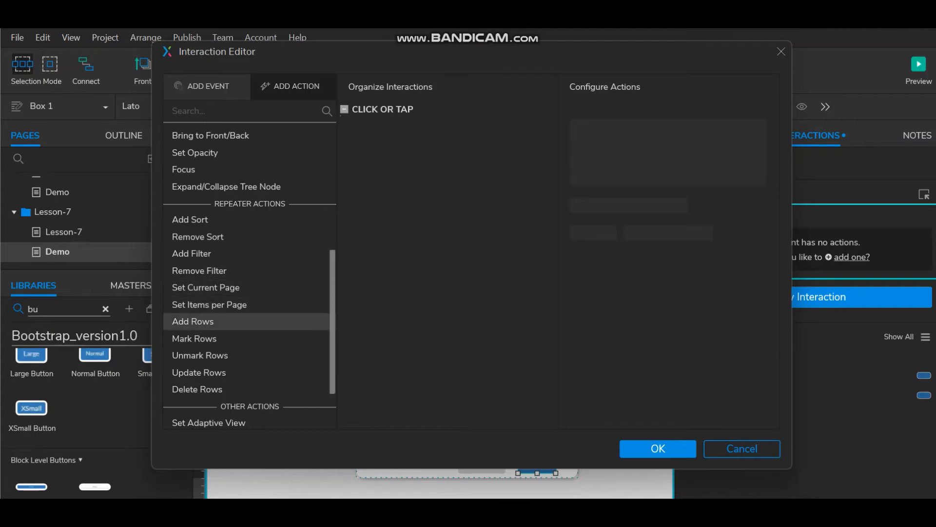
- Add an Add Rows action for the repeater and create a local variable for its Name column from the text on AddName
click(193, 321)
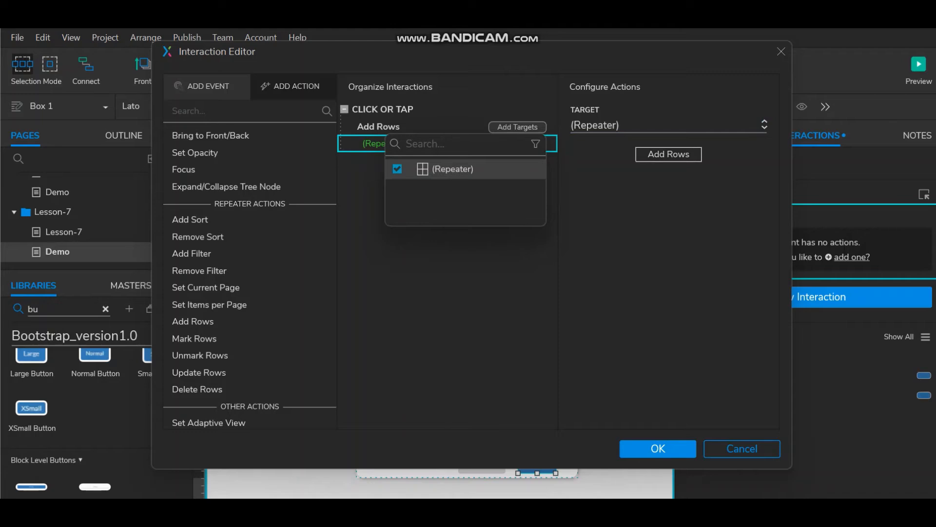
click(668, 154)
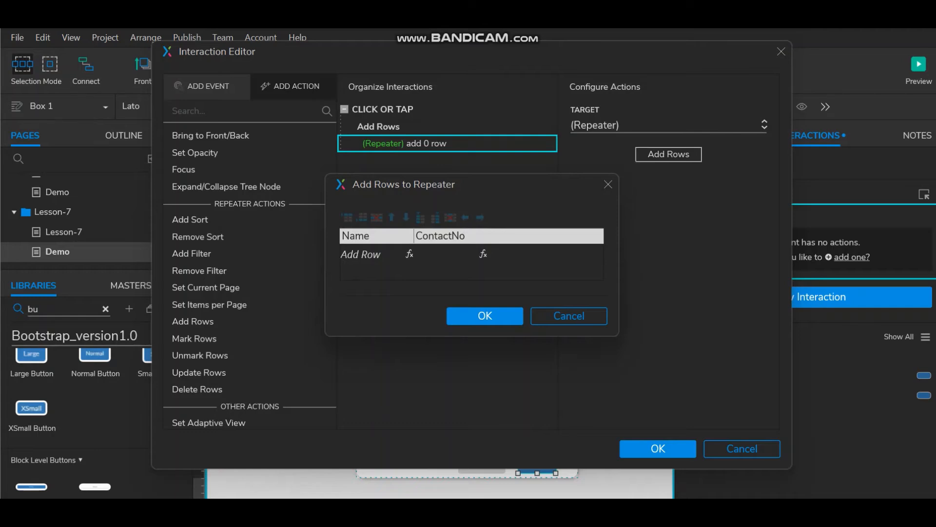
click(409, 254)
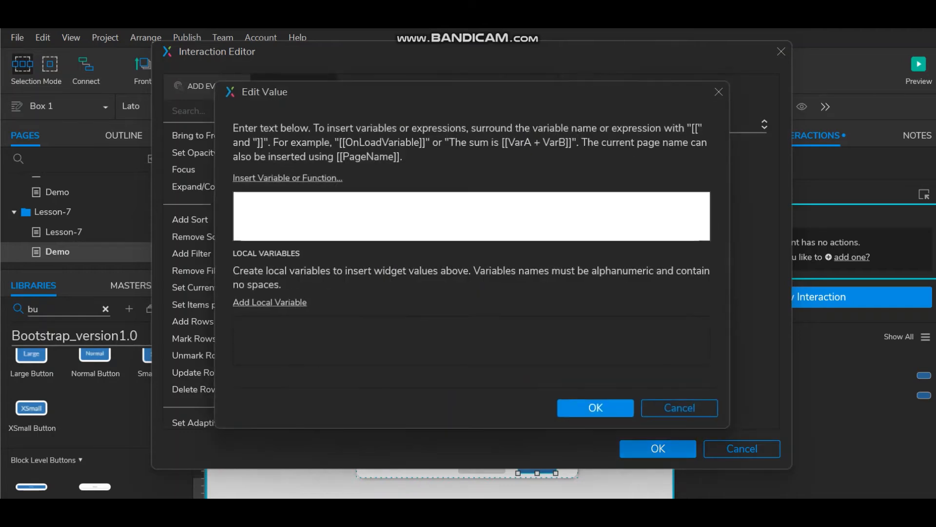
click(269, 303)
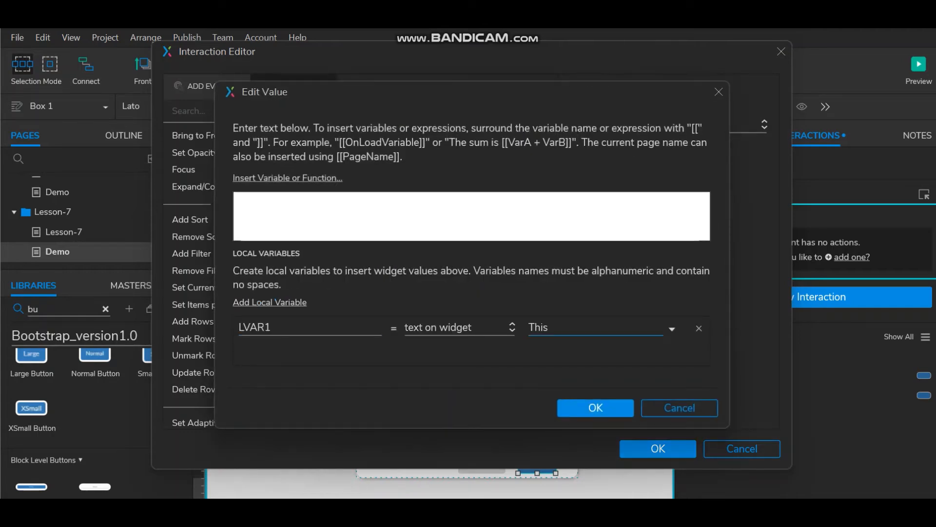
click(603, 328)
text(add)
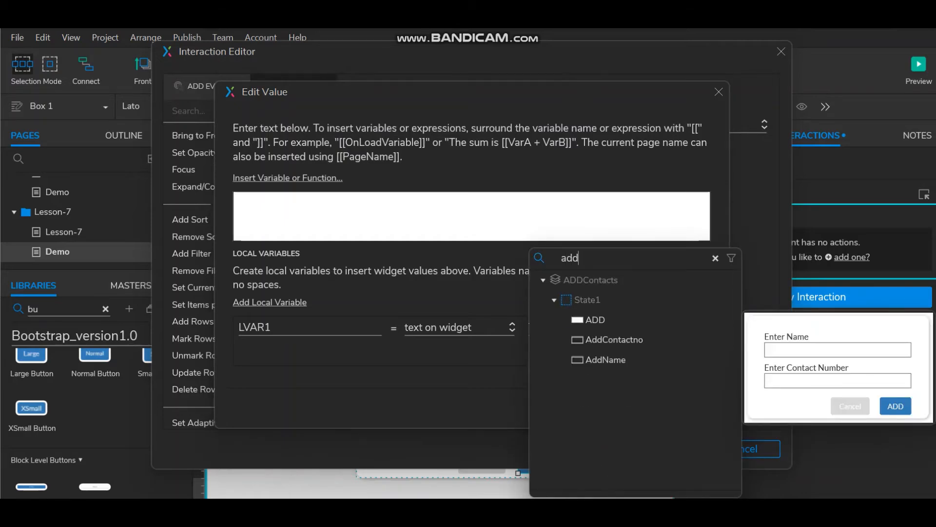
click(606, 360)
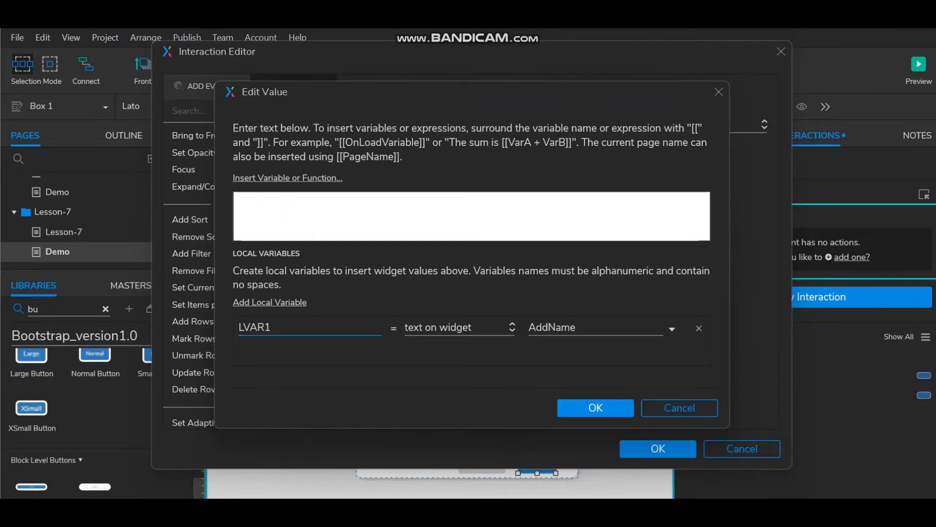
- Rename the local variable to Name and insert it as the new row's Name value, [[Name]]
drag(273, 328, 237, 327)
text(Name)
click(288, 178)
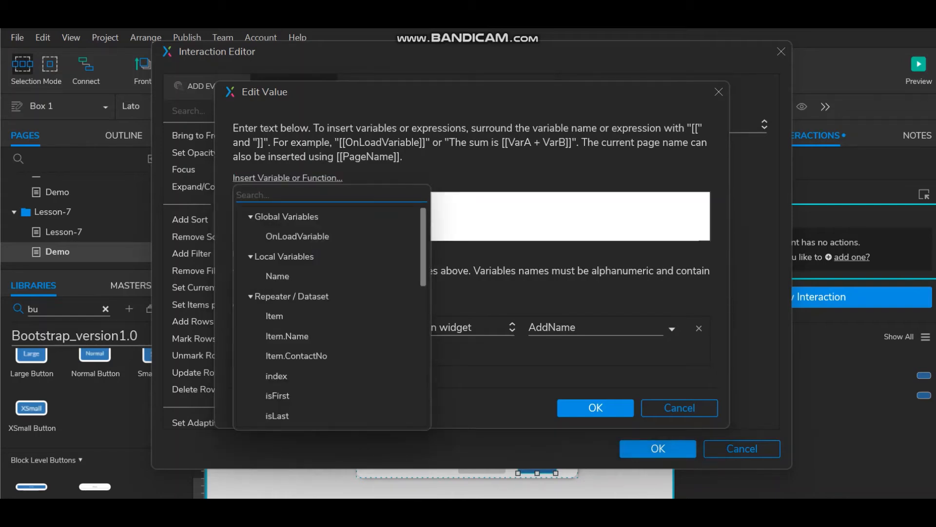
click(277, 276)
click(596, 408)
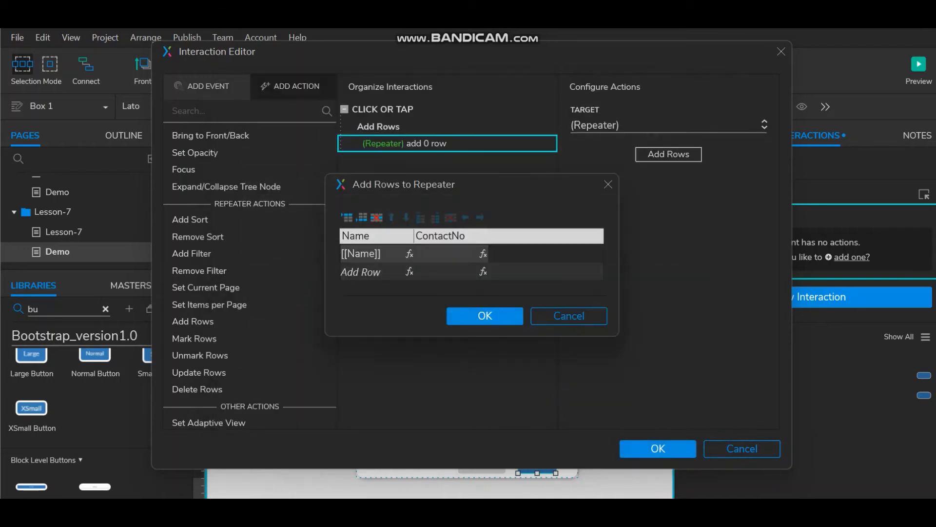
- Create a local variable named Number for the new row's ContactNo column from the text on AddContactno
click(483, 253)
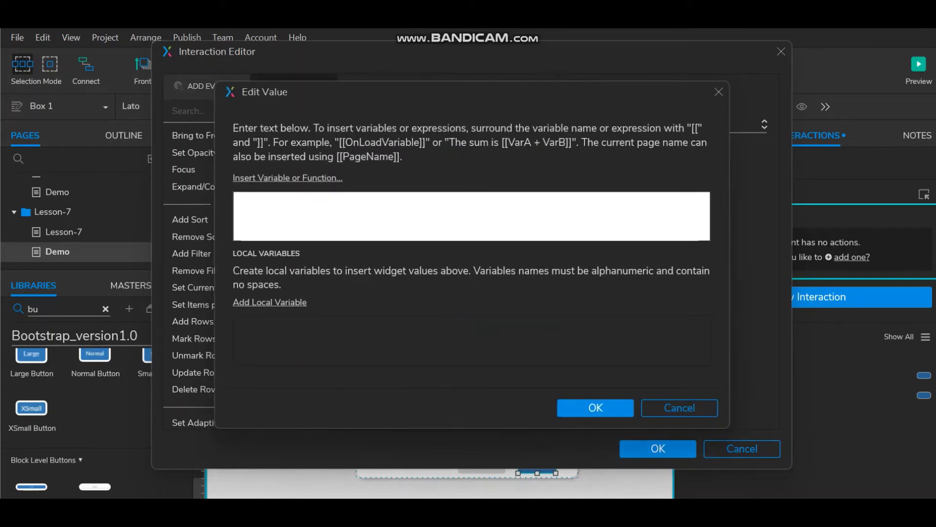
click(270, 302)
click(608, 327)
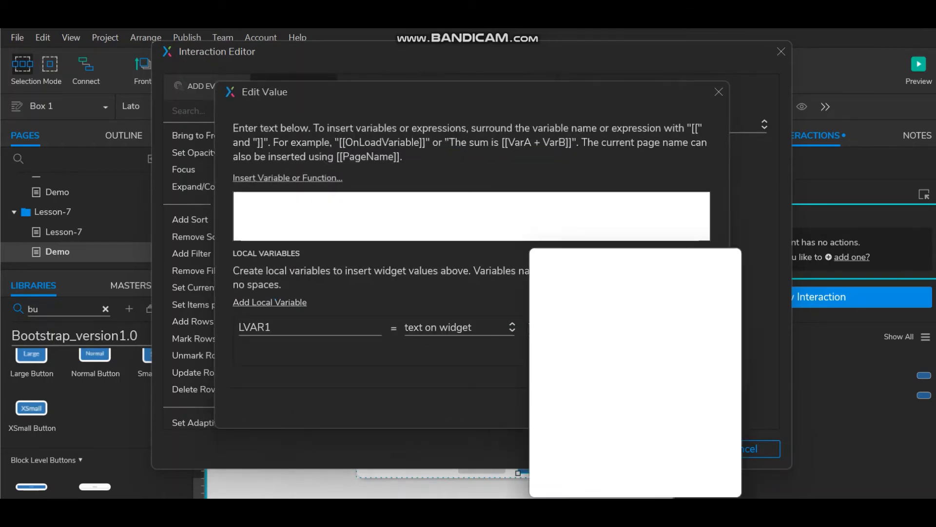
text(add)
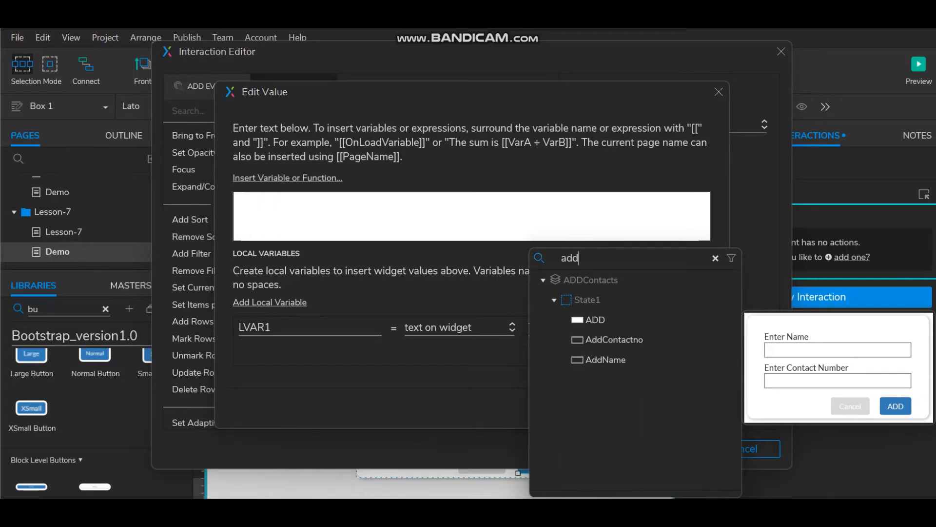
click(614, 340)
drag(277, 327, 238, 327)
text(Nu)
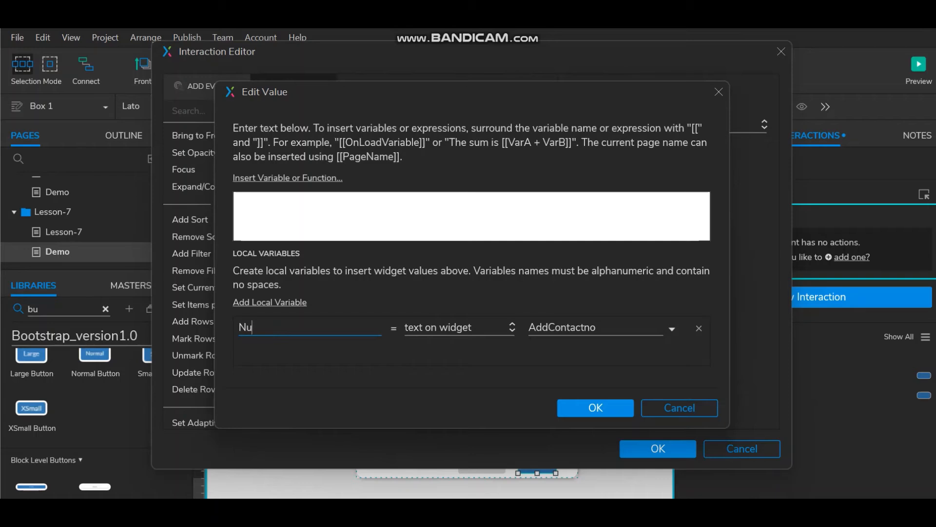
text(mber)
- Rename the local variable to CNumber, insert it as the new row's ContactNo value, [[CNumber]], and save the Add Rows action
click(288, 177)
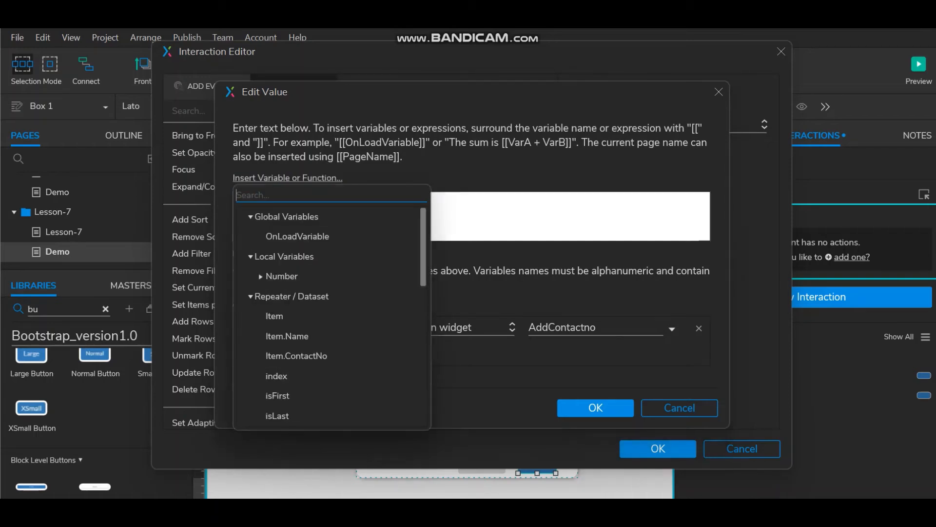
click(261, 277)
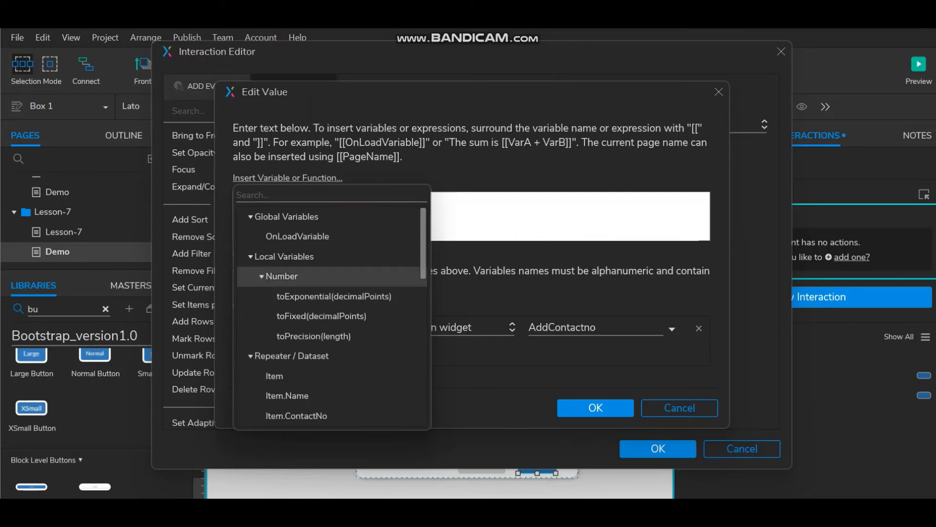
click(262, 276)
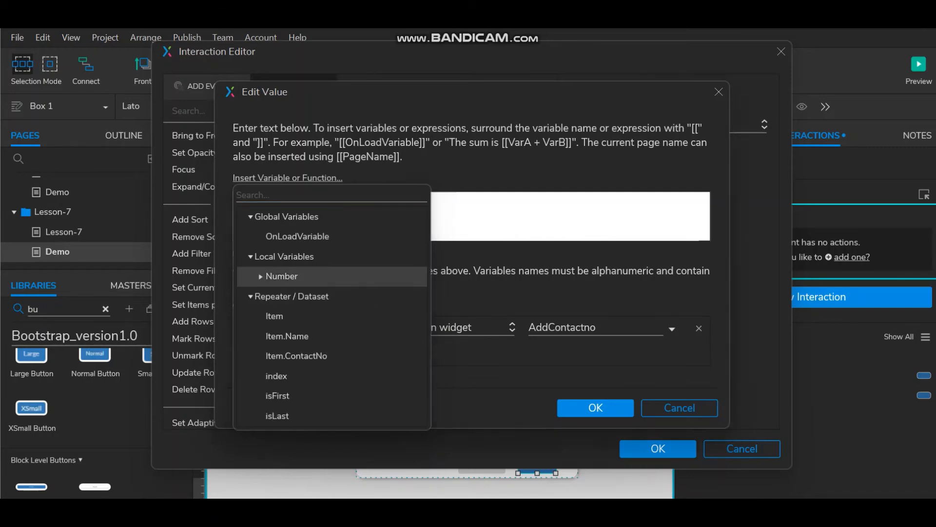
click(281, 276)
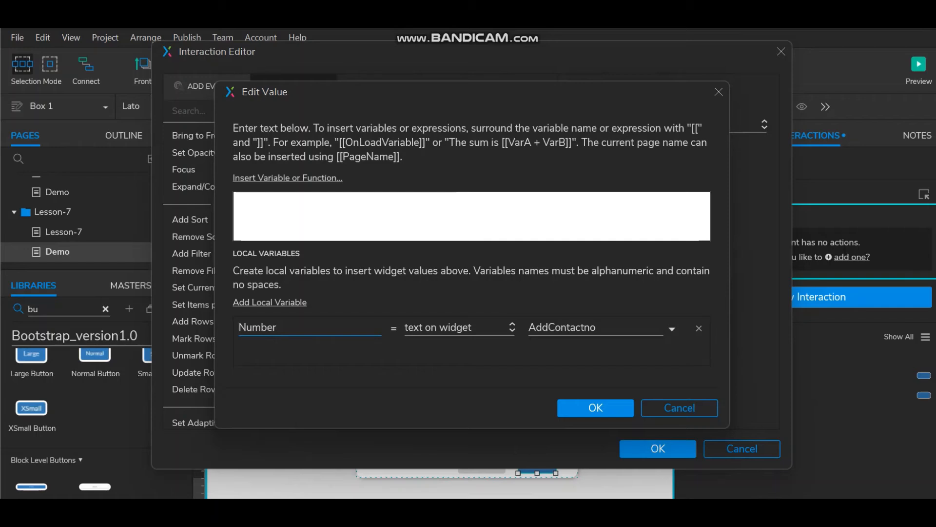
text(C)
click(288, 177)
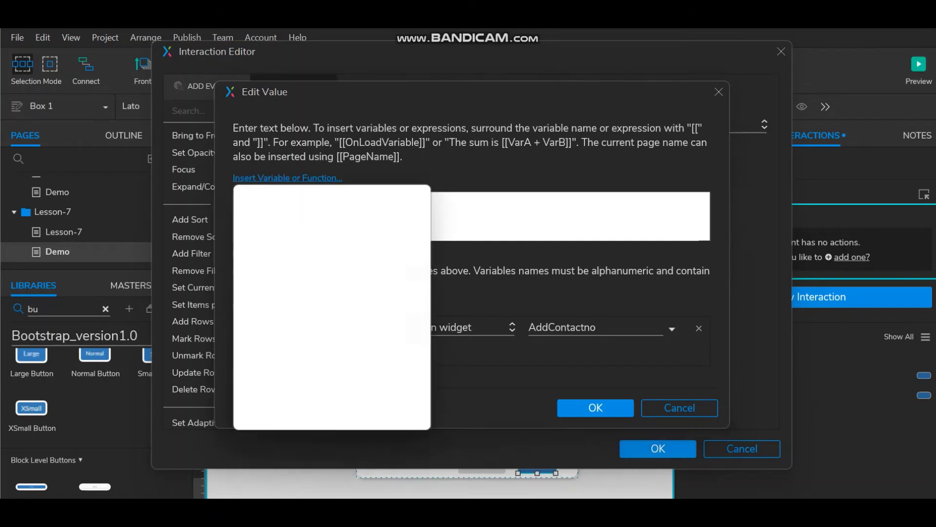
click(285, 276)
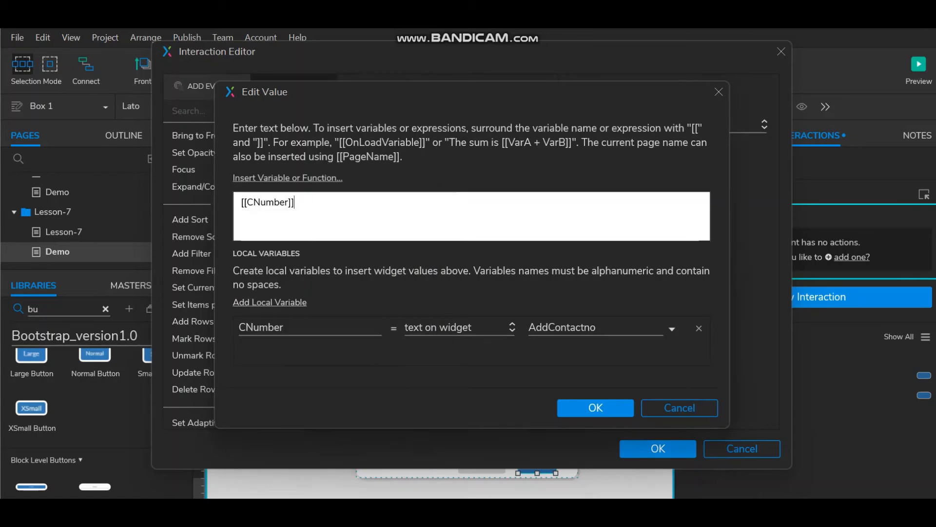
click(595, 408)
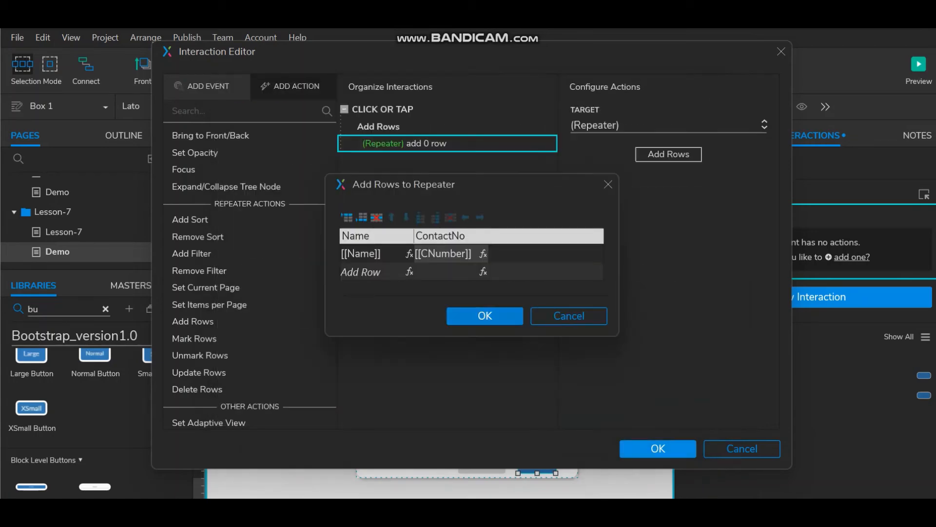
click(485, 316)
click(657, 448)
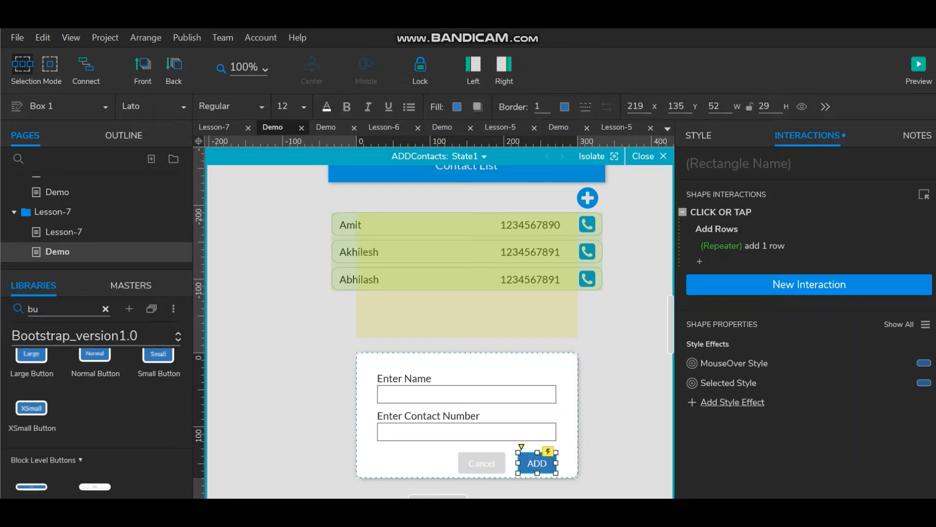
- Copy the dynamic panel's name, ADDContacts, and select the Cancel button inside its State1
click(481, 463)
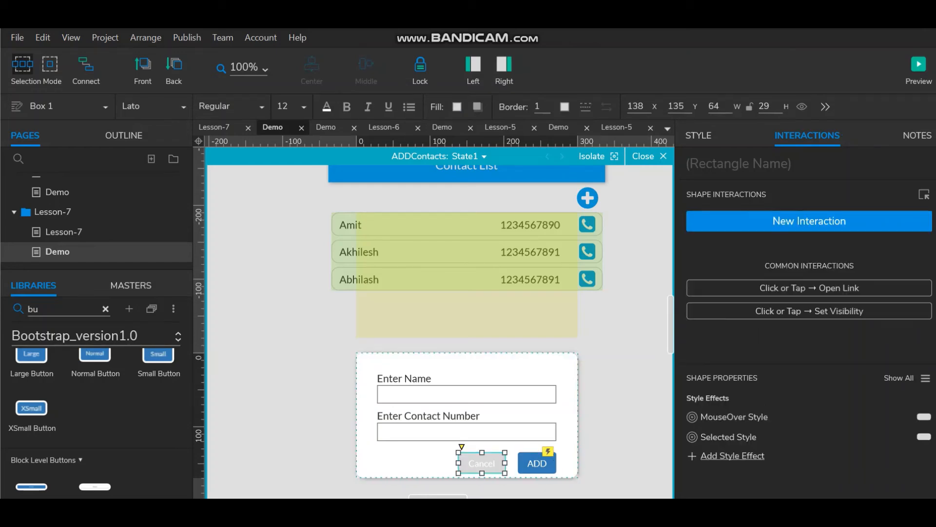
click(643, 155)
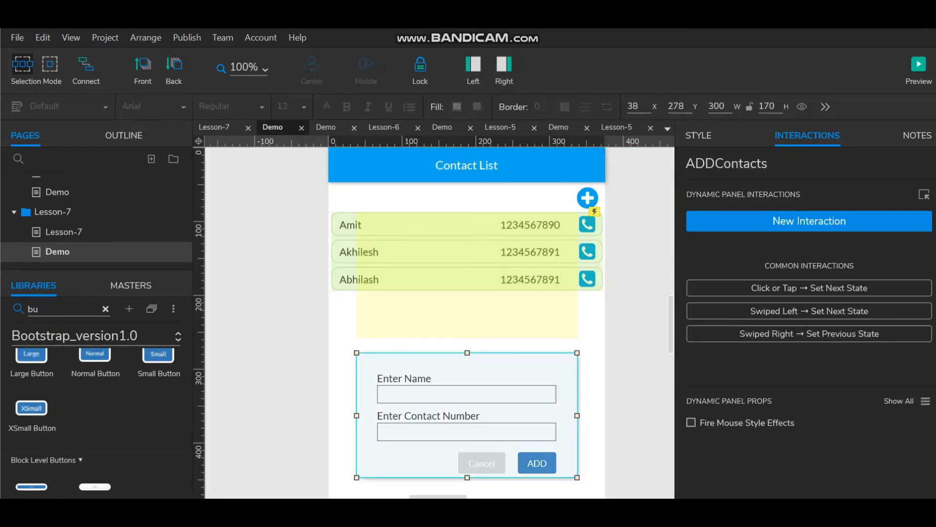
double_click(767, 163)
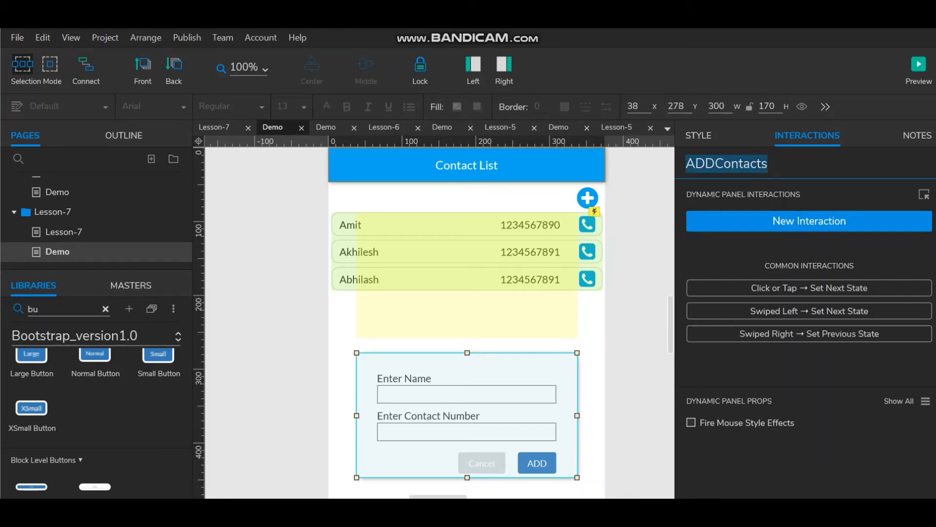
double_click(482, 462)
click(482, 463)
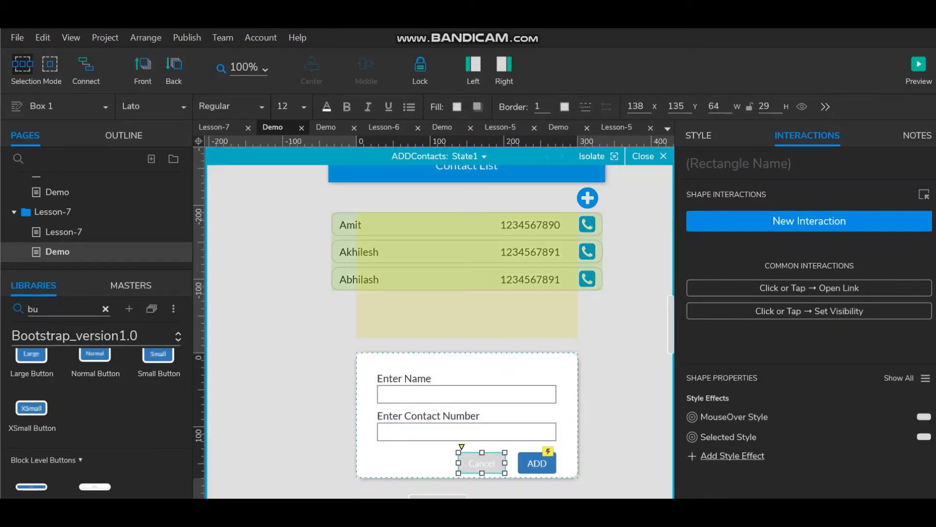
- Give the Cancel button a Click or Tap interaction that hides ADDContacts, and close the panel's state editing
click(809, 221)
click(711, 263)
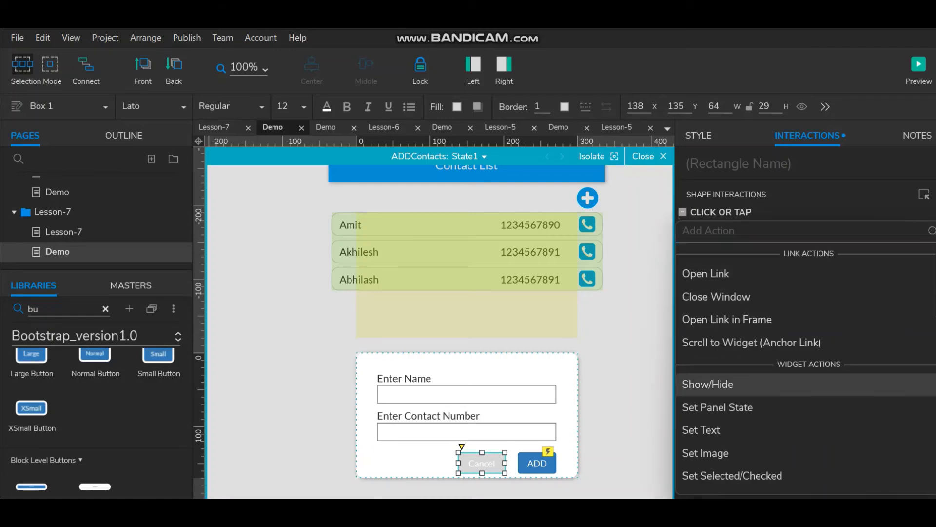
click(708, 383)
click(749, 258)
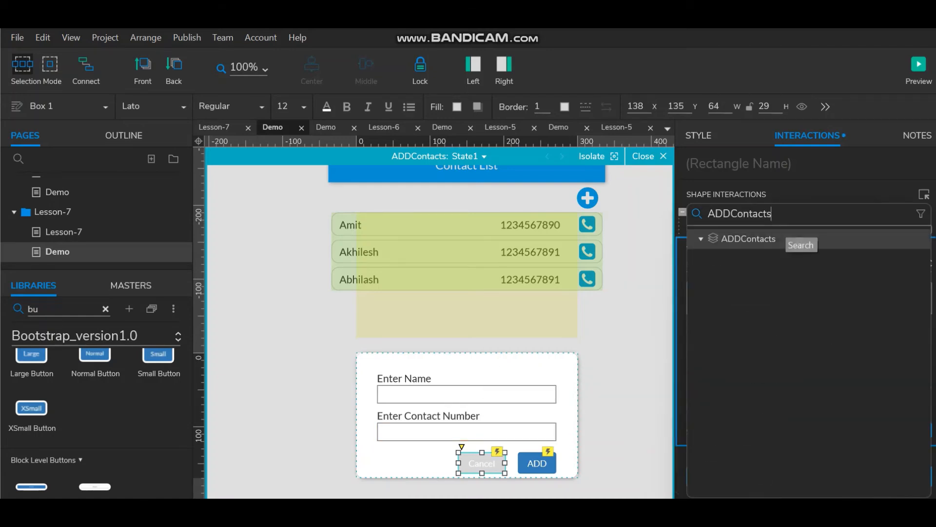
click(809, 316)
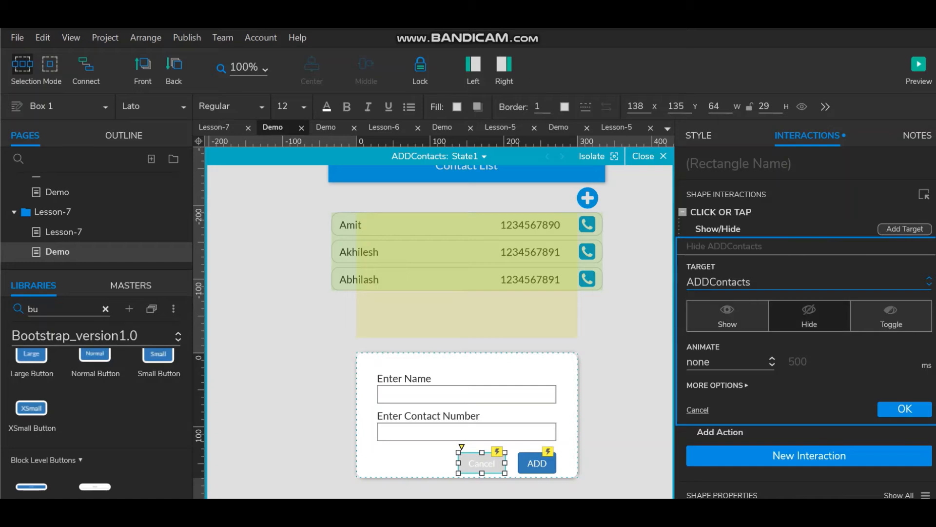
click(904, 409)
click(623, 390)
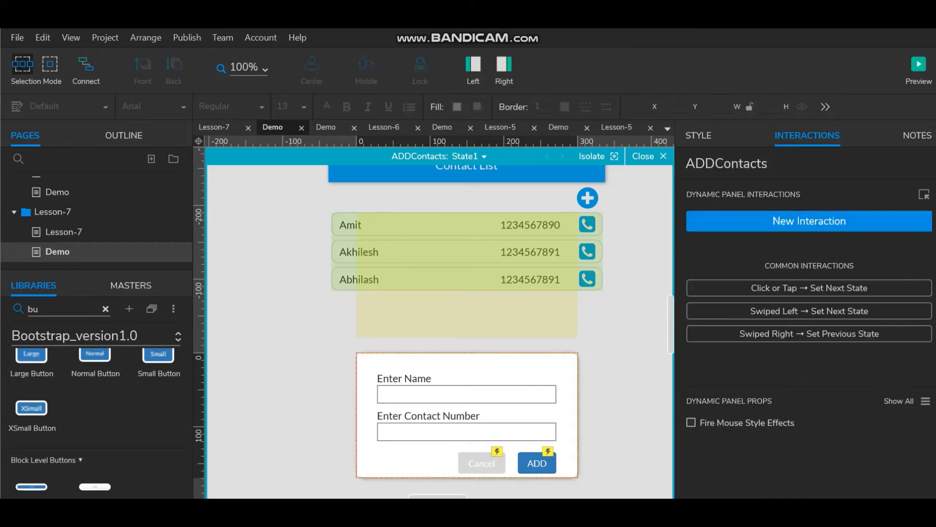
click(649, 156)
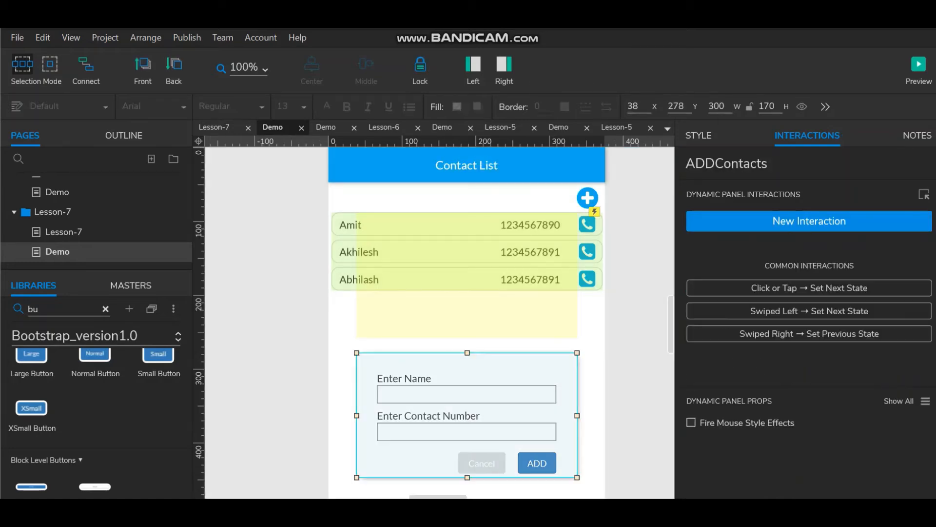
- Give the plus icon above the contact list a Click or Tap interaction that shows ADDContacts
click(588, 197)
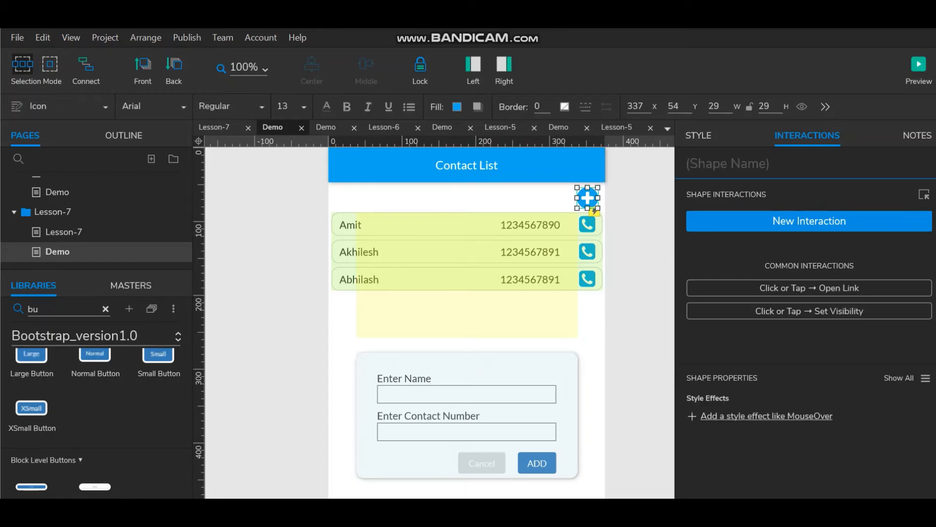
click(809, 220)
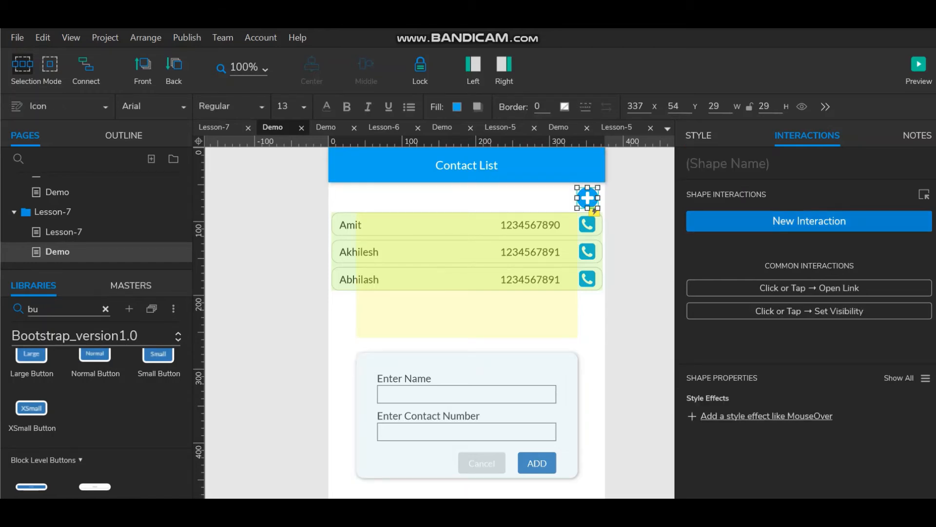
click(712, 264)
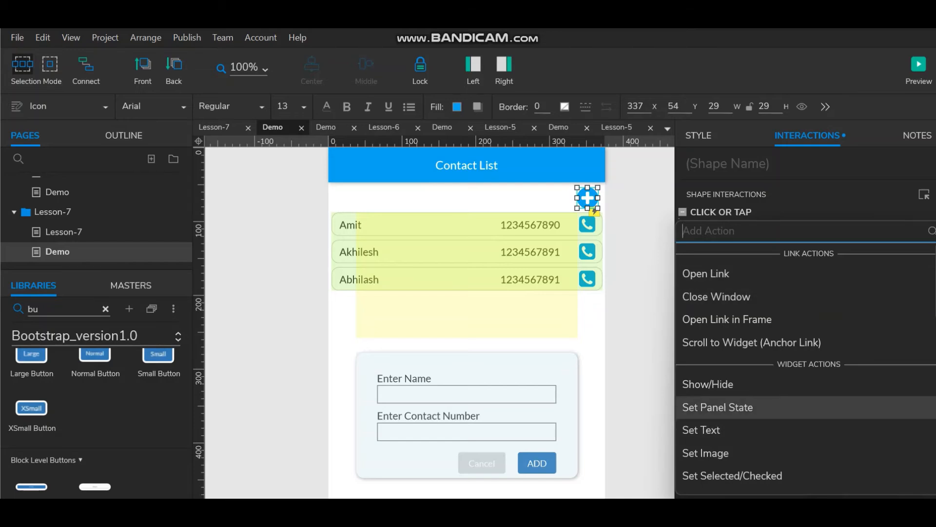
click(701, 383)
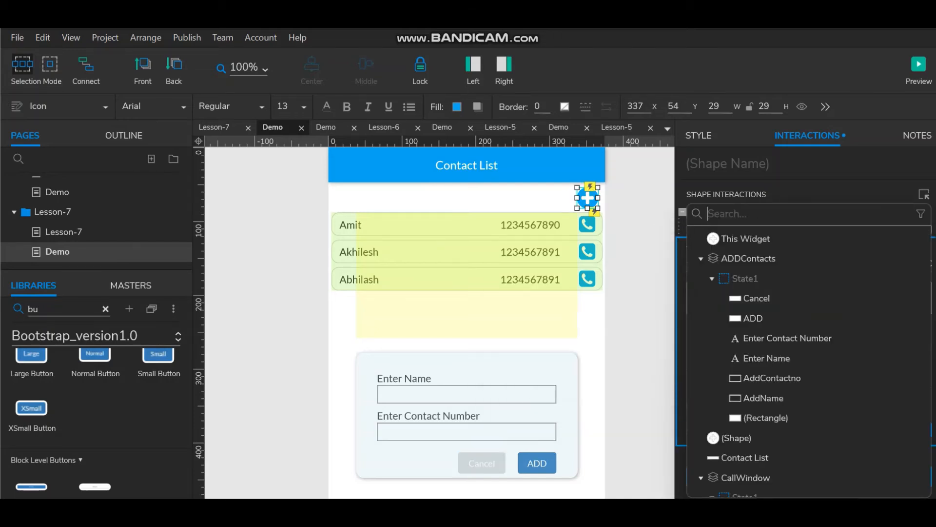
click(748, 258)
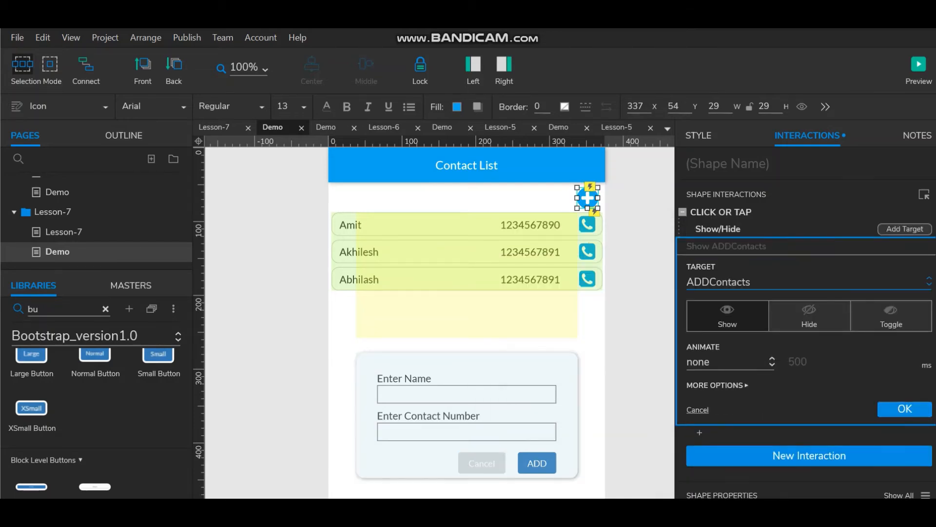
click(905, 409)
click(634, 373)
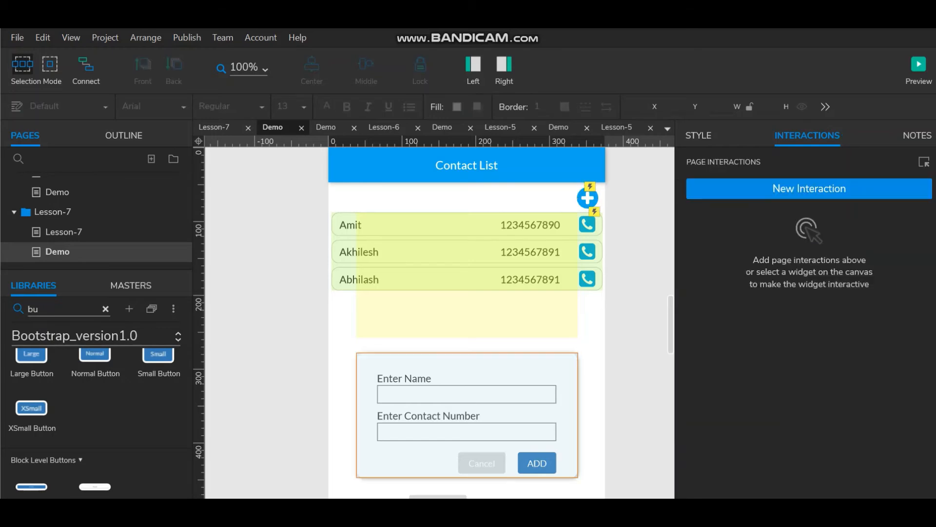
- Move the ADDContacts panel up over the contact list to about Y 88 and make it hidden by default
drag(467, 363, 467, 223)
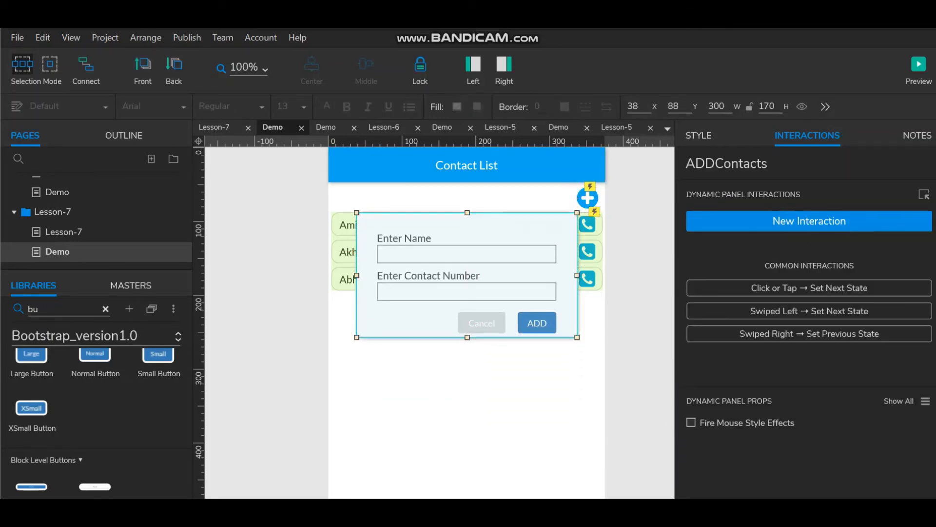
click(802, 107)
click(639, 312)
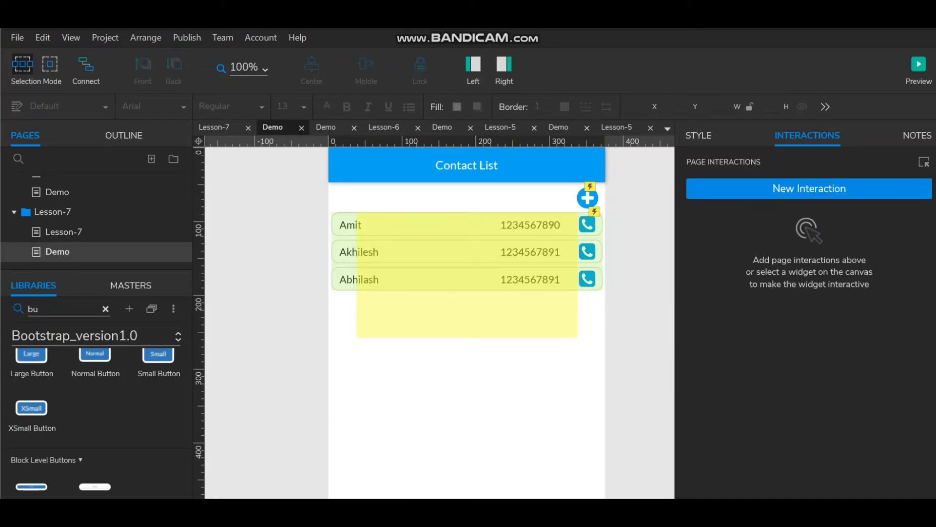
- Preview the page in the browser, add a contact with a sample name and contact number, and reopen and cancel the form
click(919, 70)
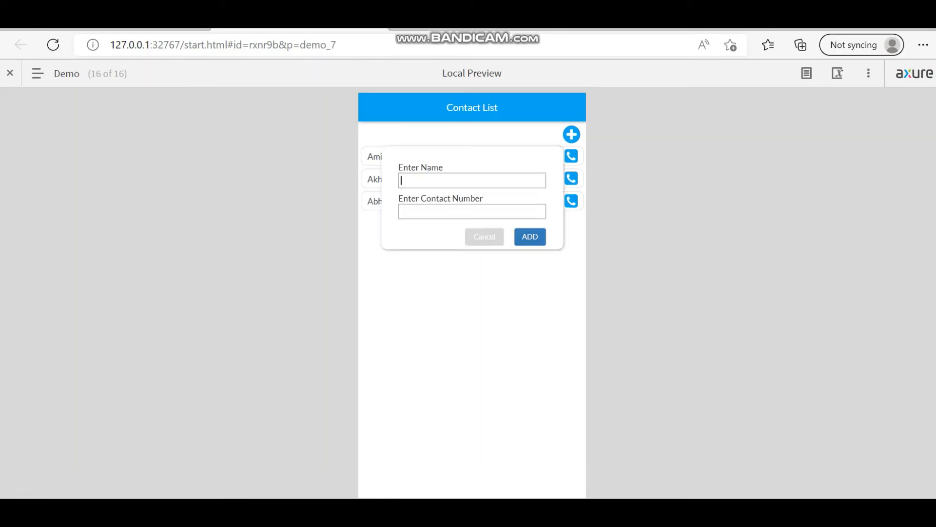
text(Navin)
text(1234567)
text(890)
click(530, 236)
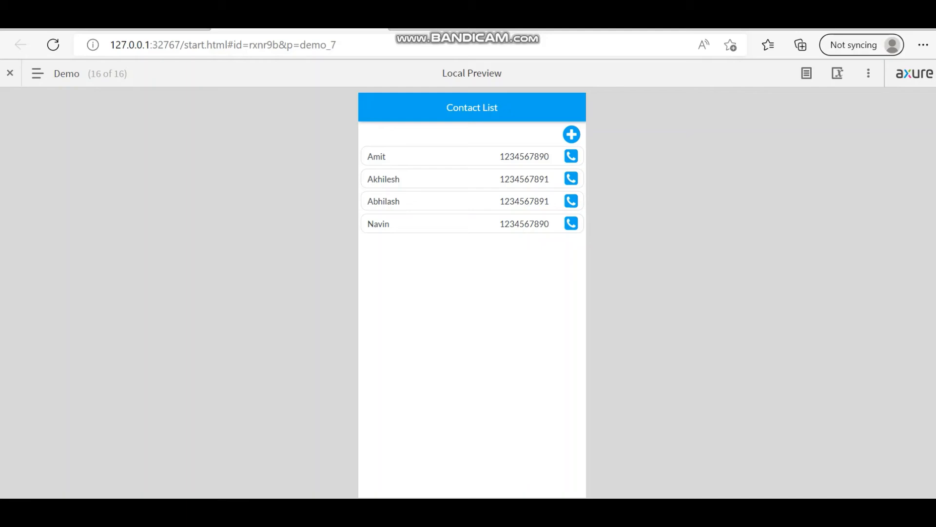
click(571, 134)
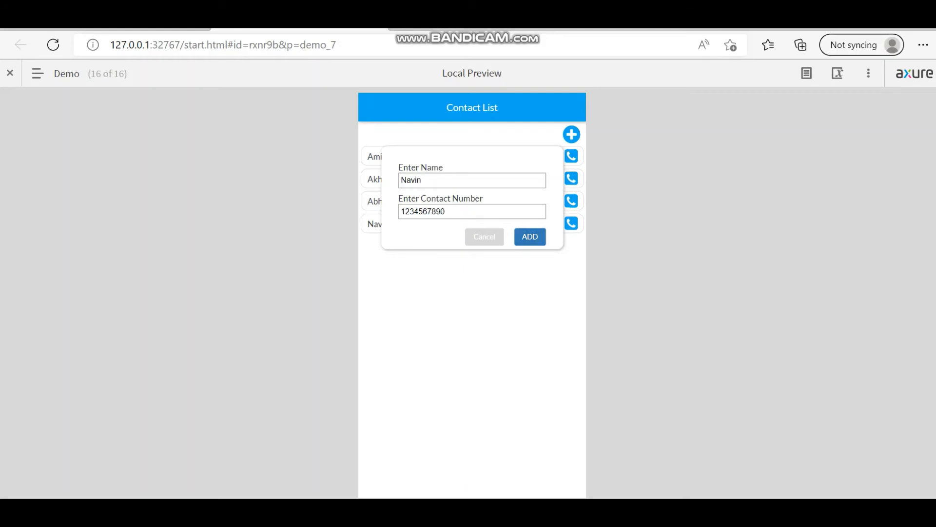
click(484, 236)
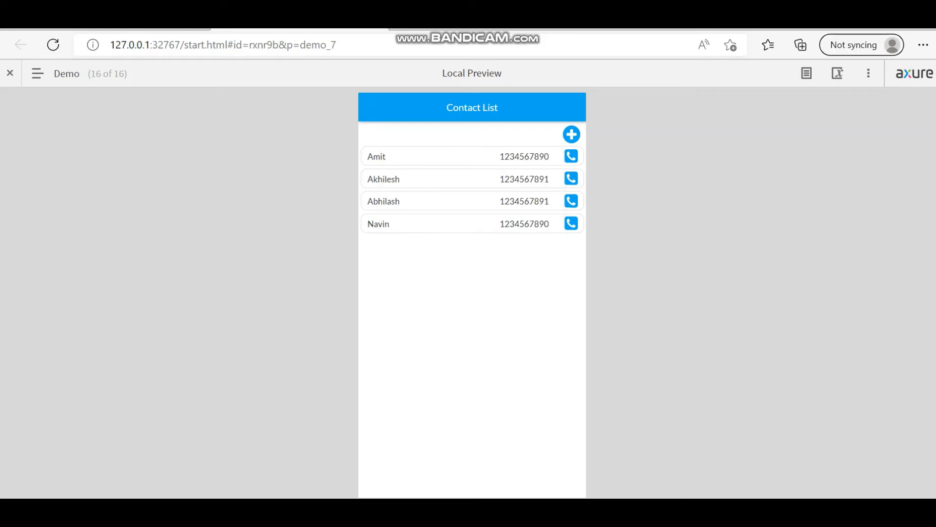
- Back in Axure RP, set the plus icon's Show ADDContacts action to treat as lightbox
key(alt+Tab)
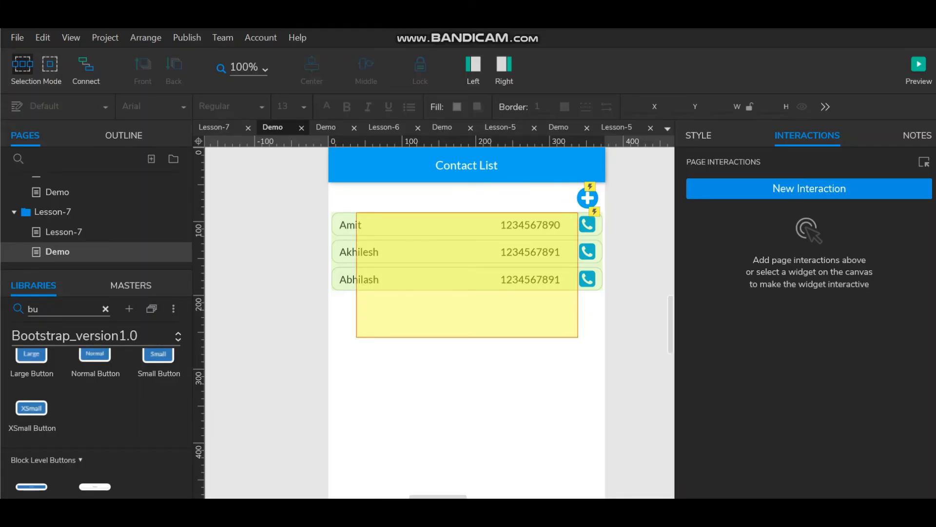
click(588, 198)
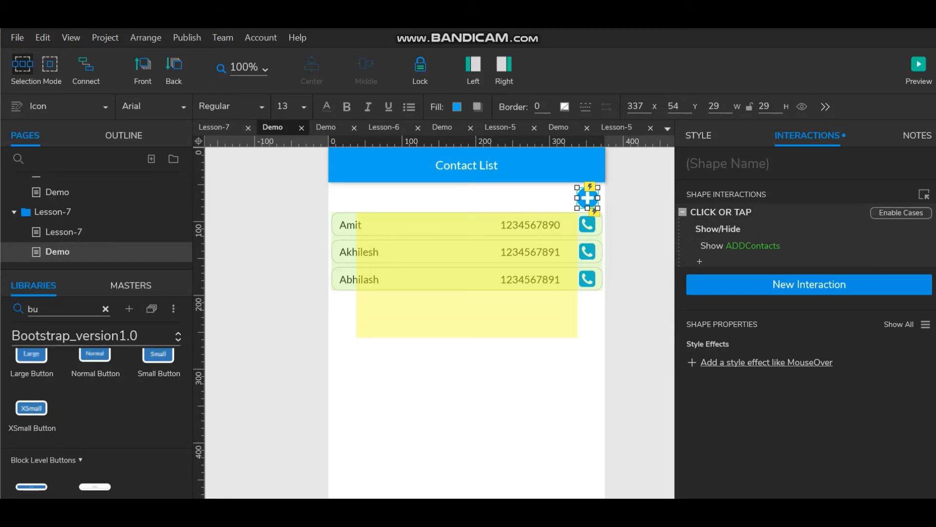
double_click(721, 212)
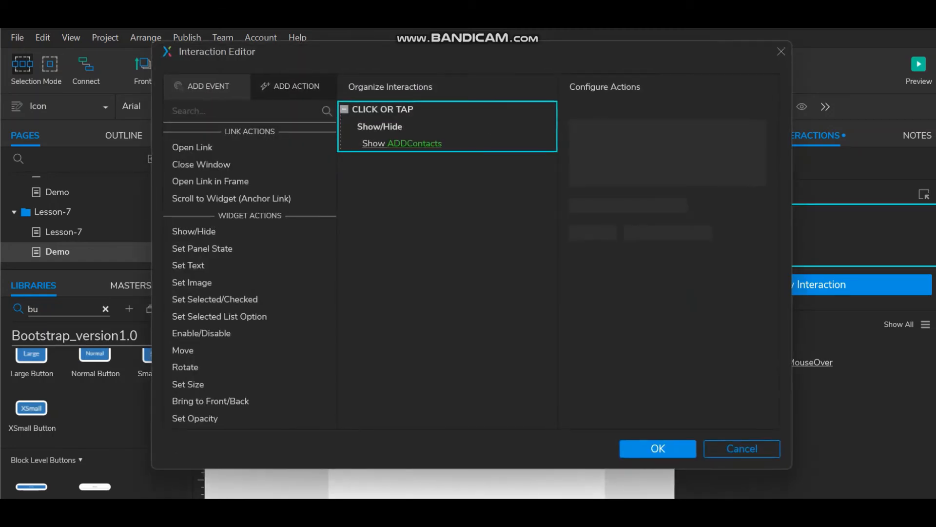
click(668, 276)
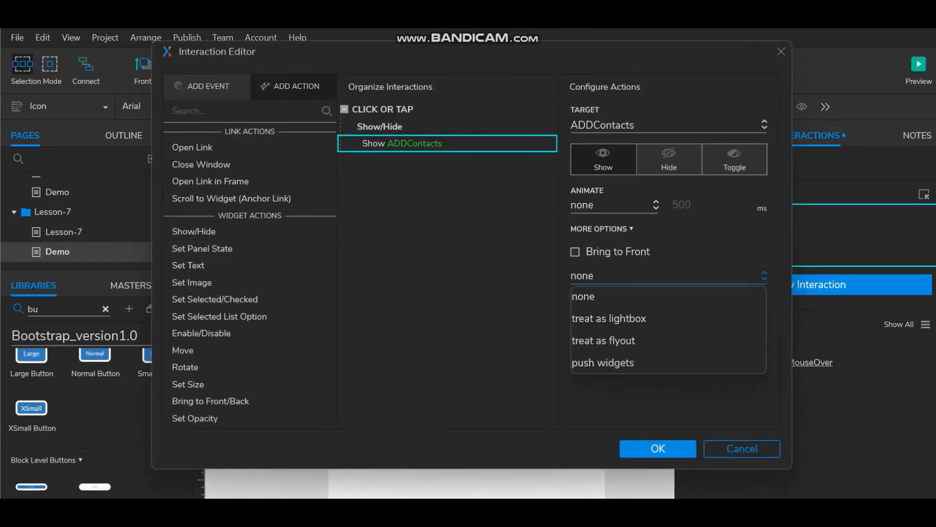
click(609, 318)
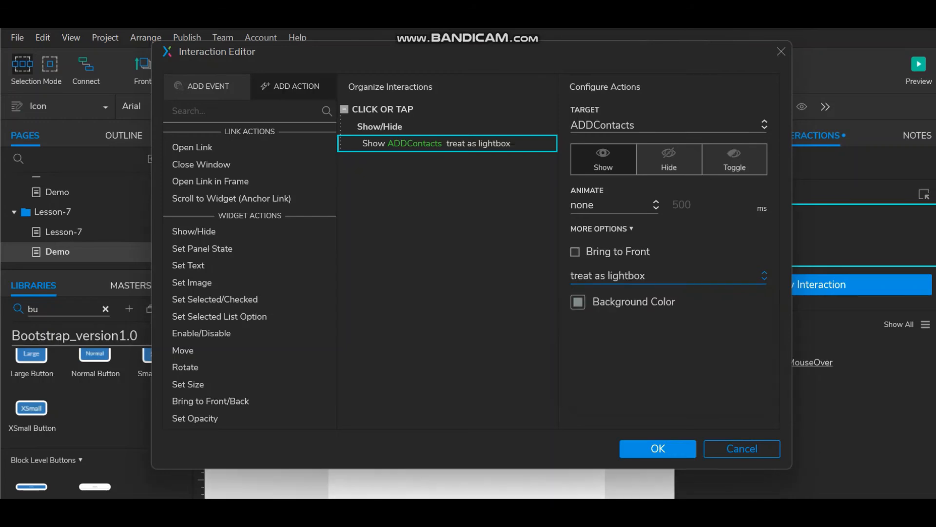
click(658, 448)
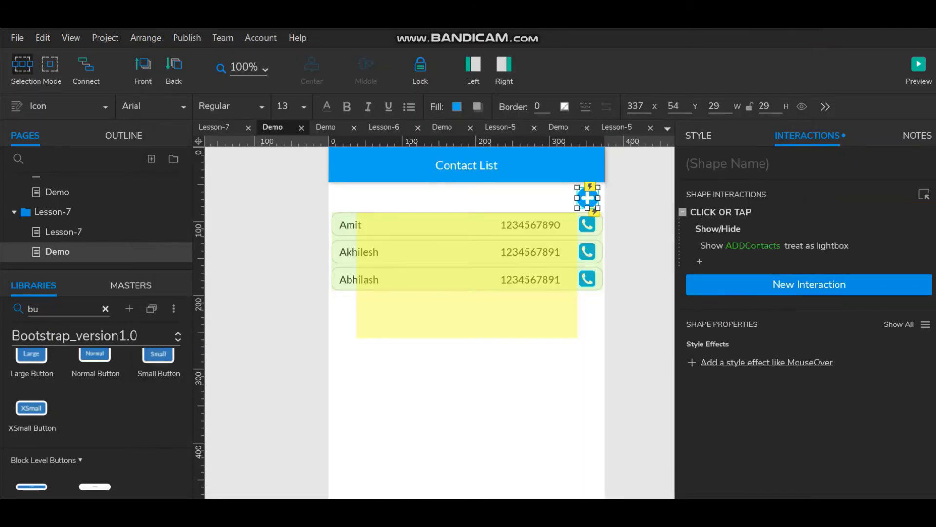
- Preview the page in the browser, open the lightbox form and add a contact with a sample name and contact number
click(919, 64)
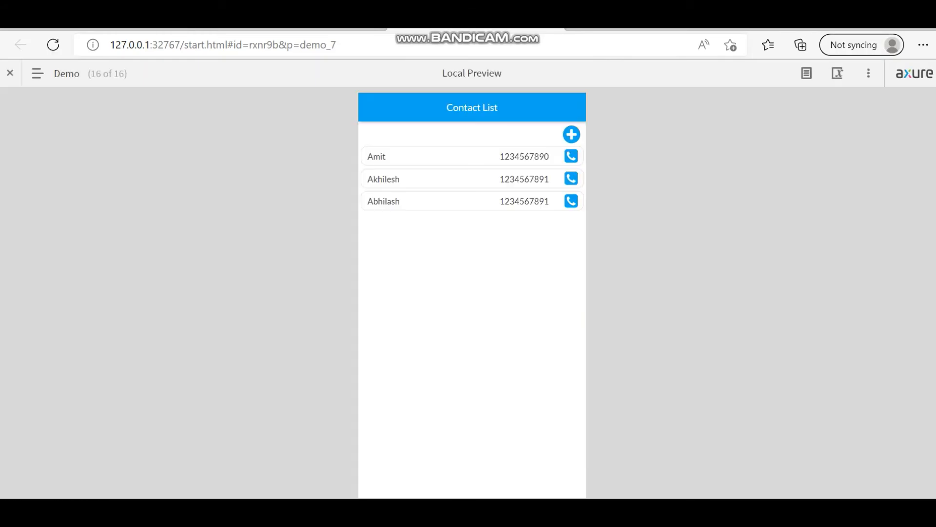
click(572, 134)
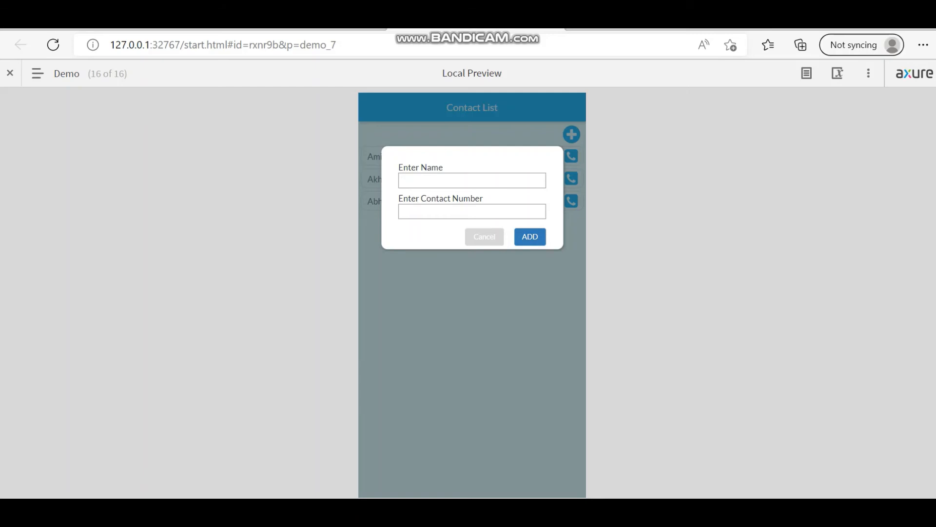
text(RAM)
text(2345678)
text(91)
click(530, 237)
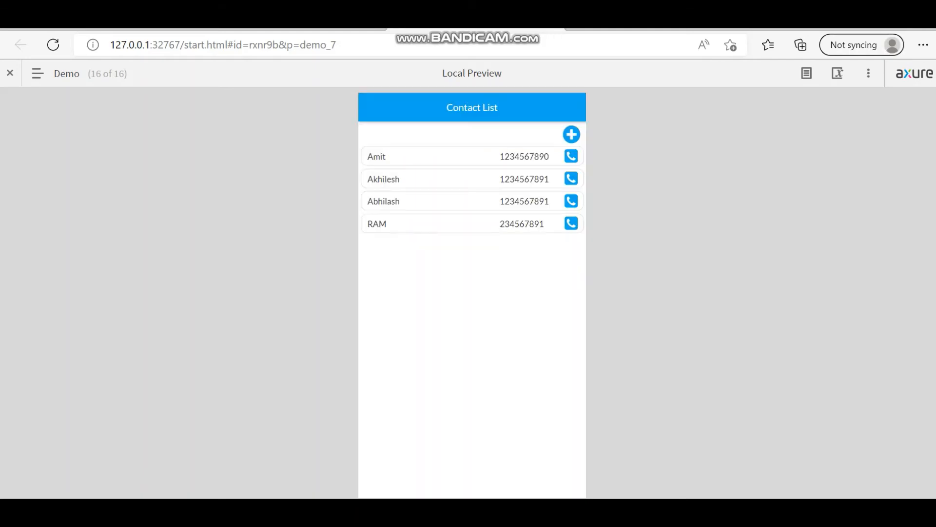
- Back in Axure RP, add a 30 by 30 ellipse from All Libraries to the upper right corner of the ADDContacts form, labelled X
key(alt+Tab)
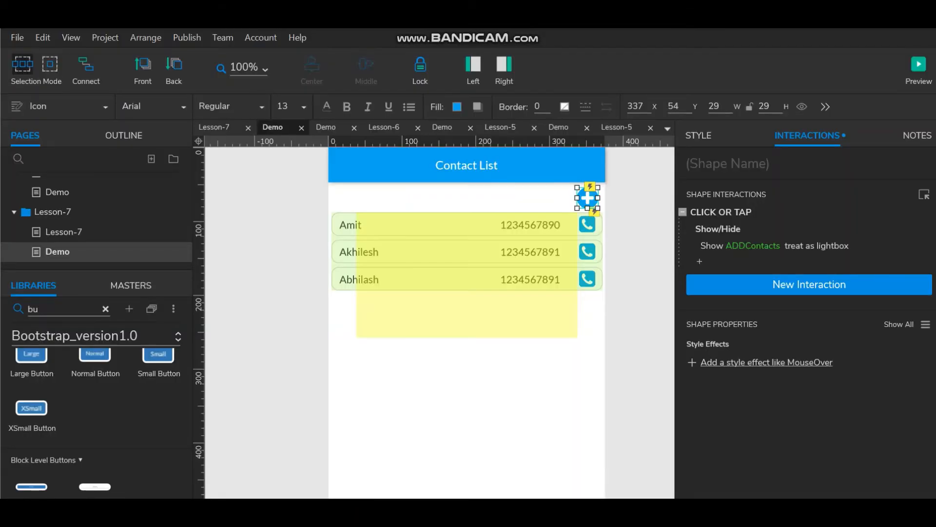
double_click(467, 312)
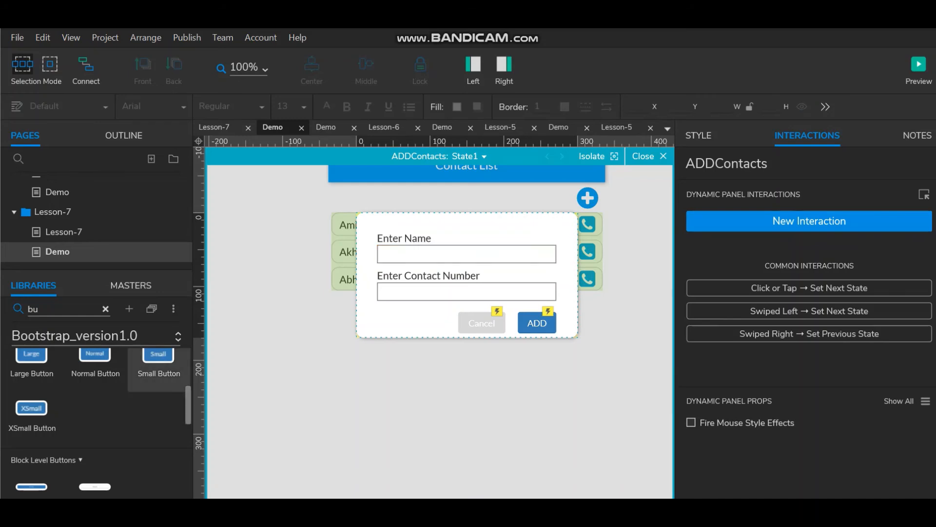
click(105, 309)
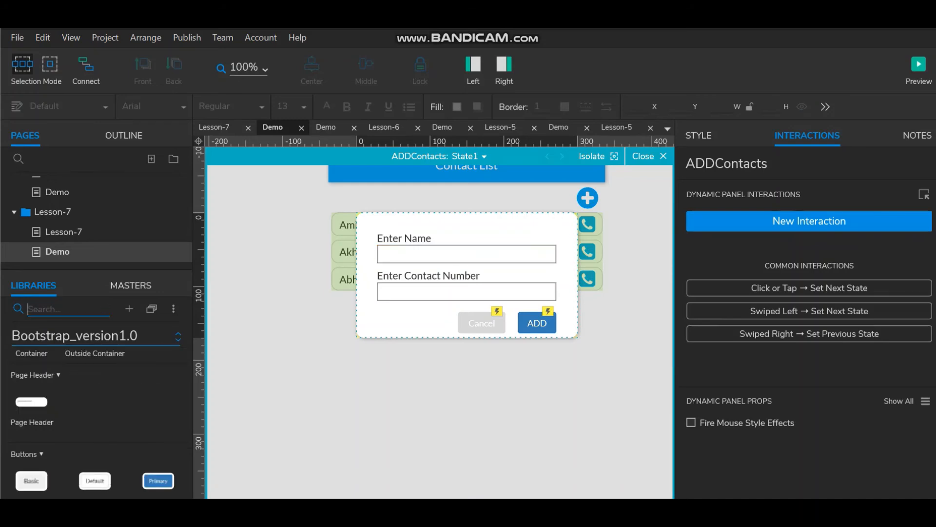
click(178, 335)
click(40, 357)
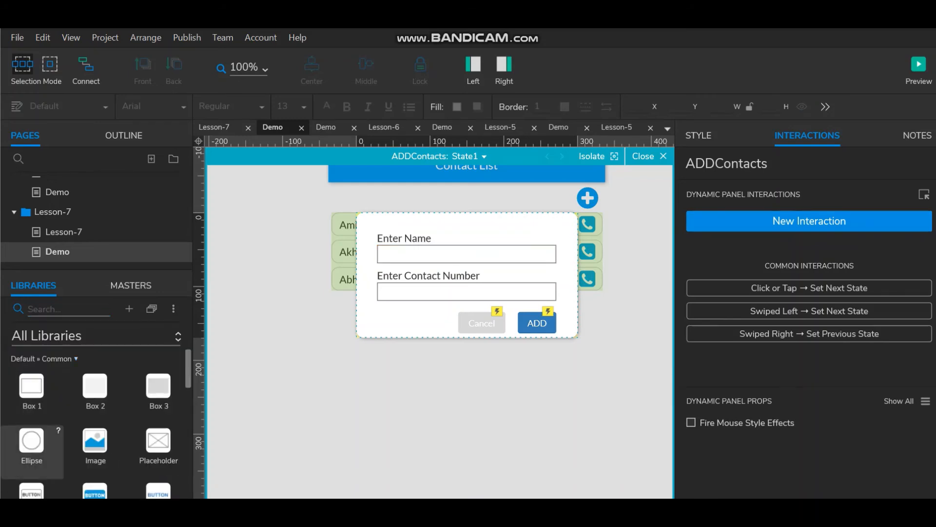
drag(32, 440, 455, 355)
drag(392, 292, 570, 237)
double_click(560, 226)
text(X)
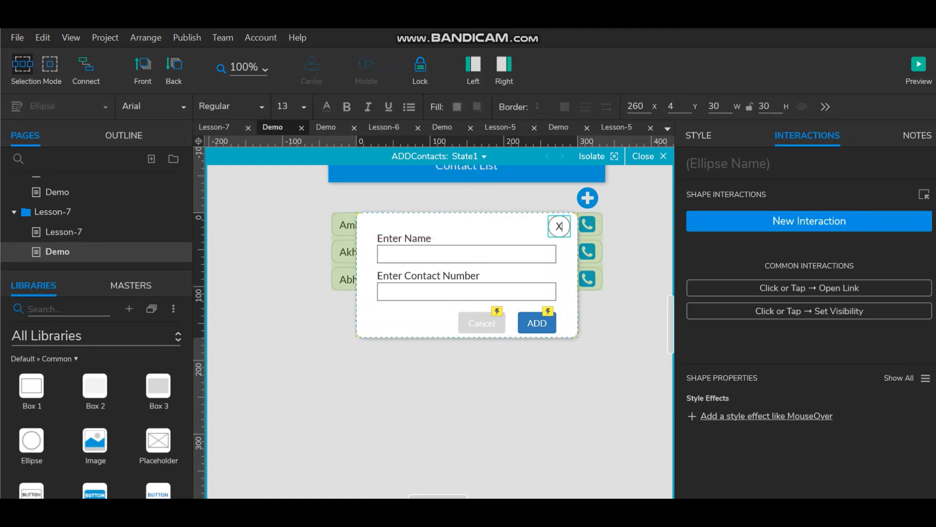
click(627, 273)
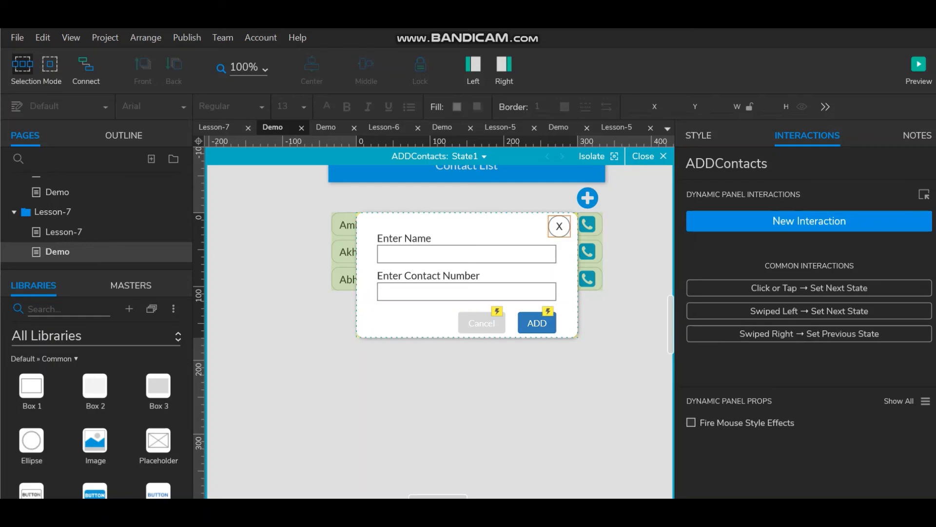
click(559, 226)
drag(549, 237, 552, 232)
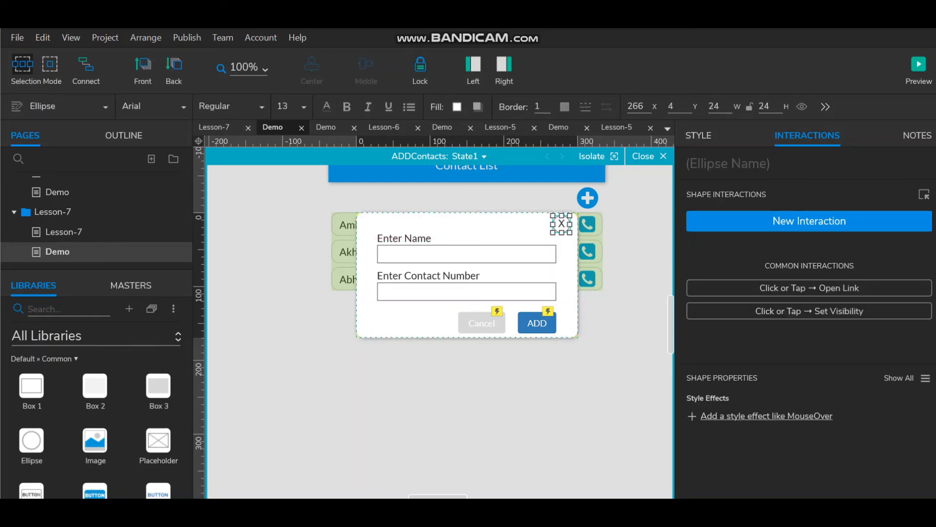
click(625, 274)
click(561, 225)
key(ctrl+z)
click(625, 263)
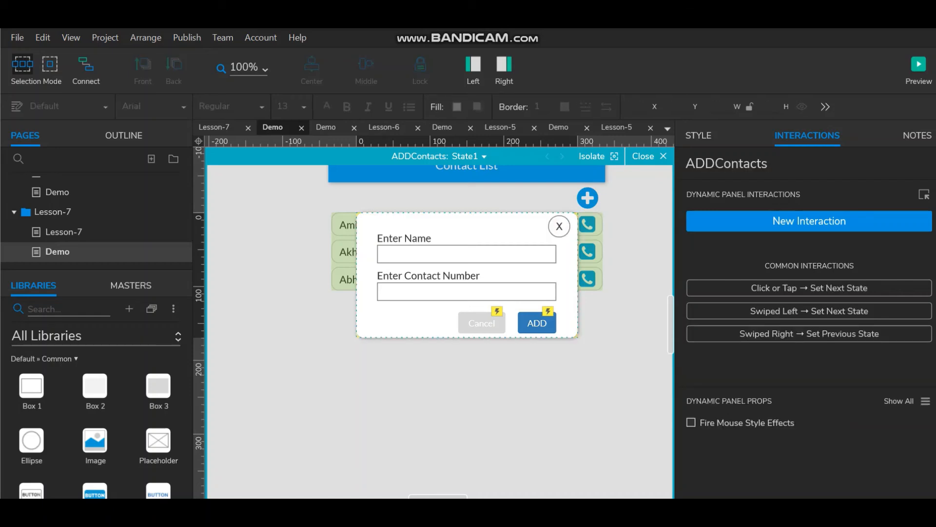
- Copy the Cancel button's Click or Tap interaction that hides ADDContacts onto the X ellipse
click(482, 323)
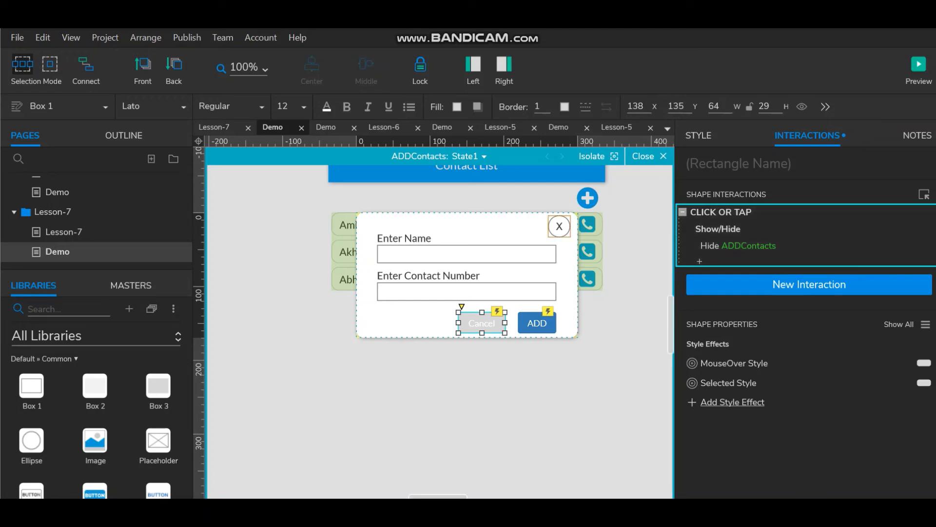
click(559, 226)
key(ctrl+v)
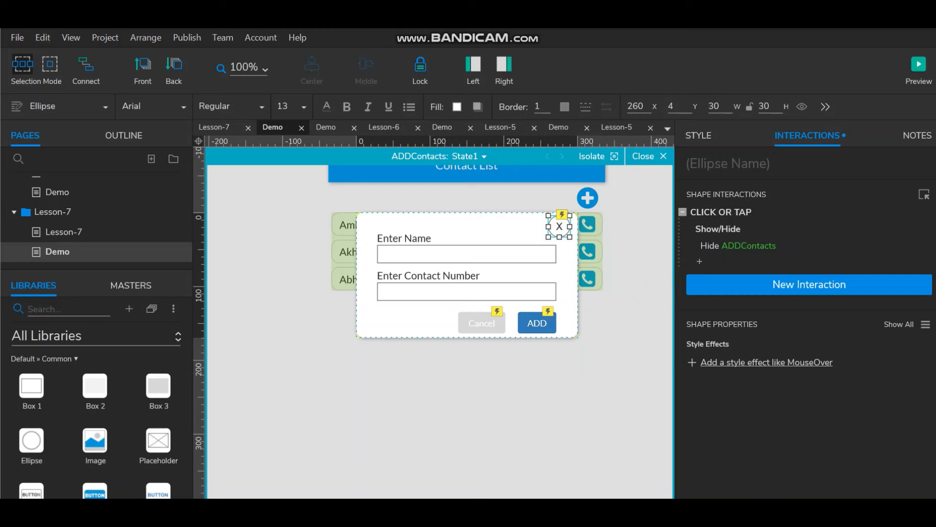
- Preview the page again, open the form with the X ellipse and add another sample name and contact number
click(919, 64)
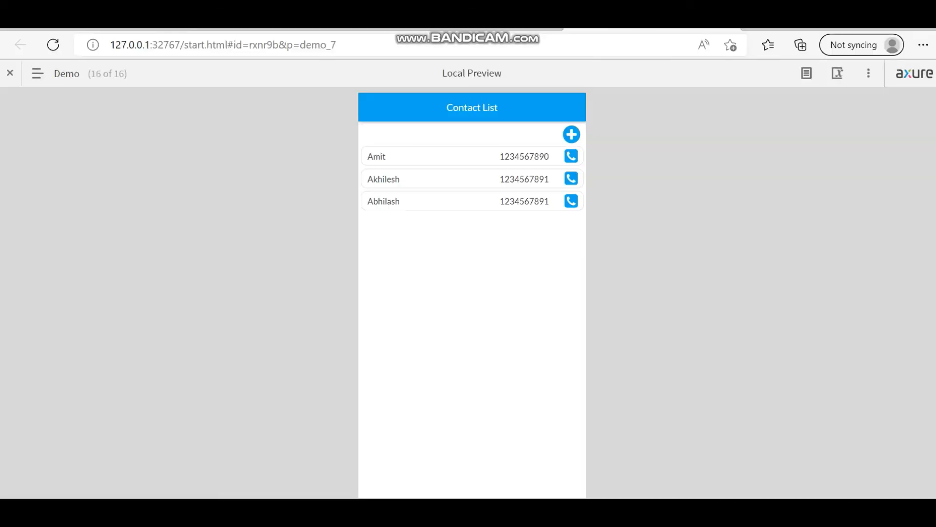
click(572, 135)
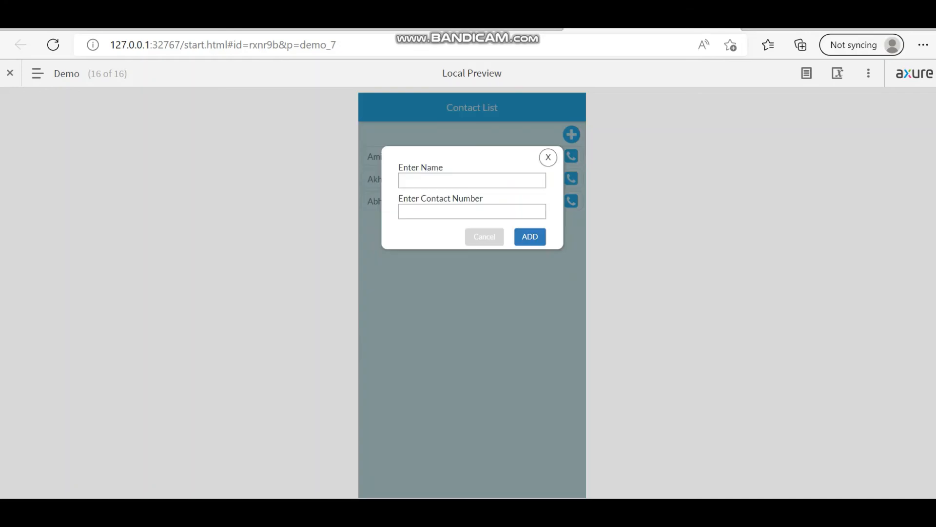
text(na)
key(BackSpace)
key(BackSpace)
text(Ramesh)
text(123456)
text(7890)
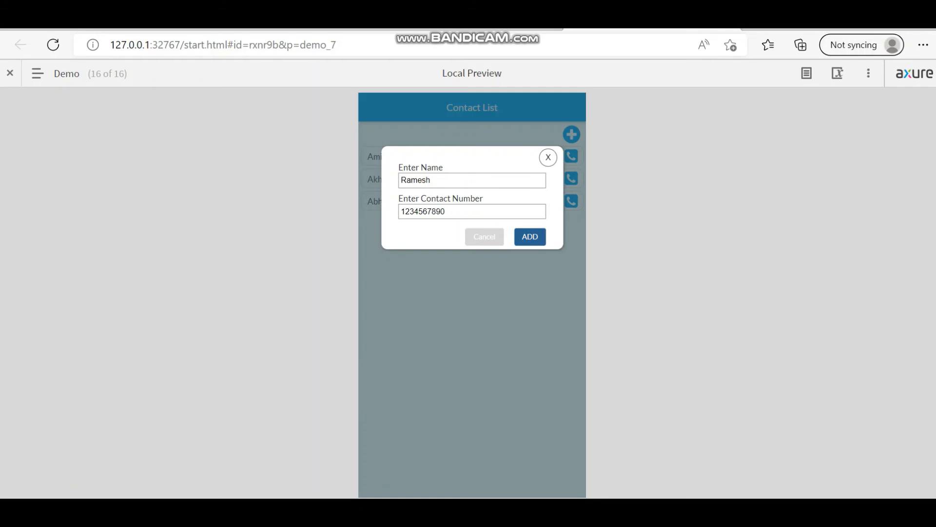
click(530, 237)
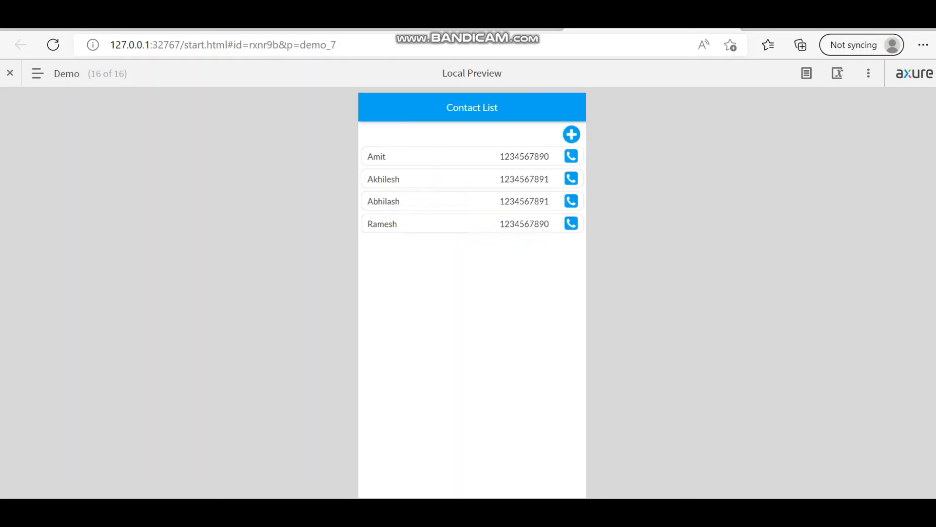
- Back in Axure RP, extend the white form background downward to a height of about 199
key(alt+Tab)
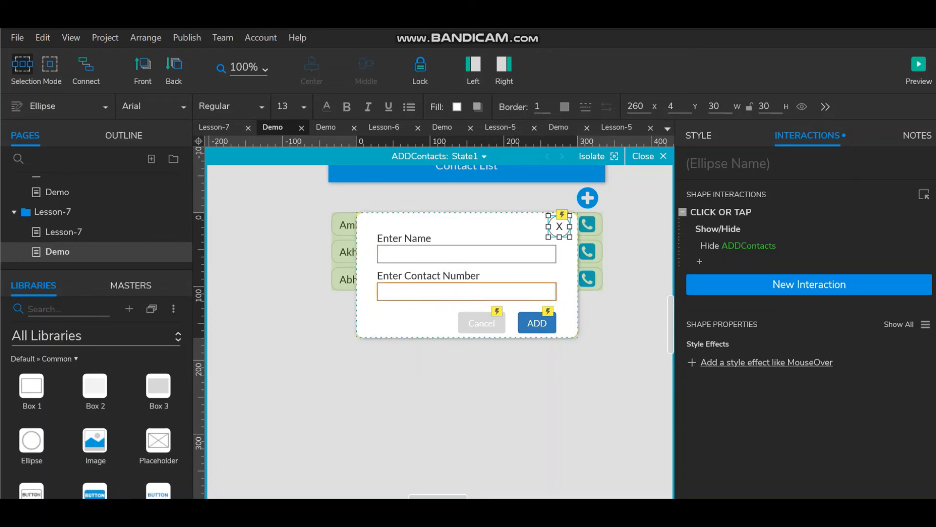
click(439, 324)
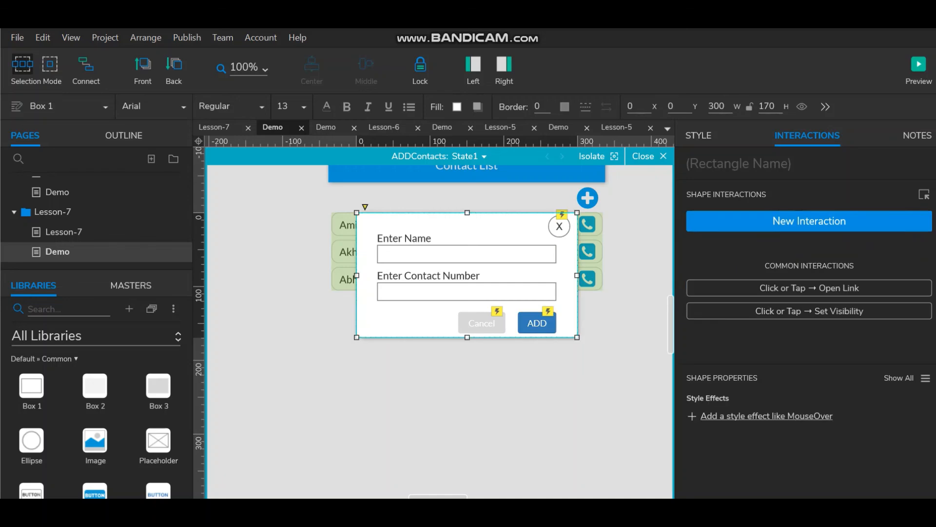
drag(467, 337, 467, 358)
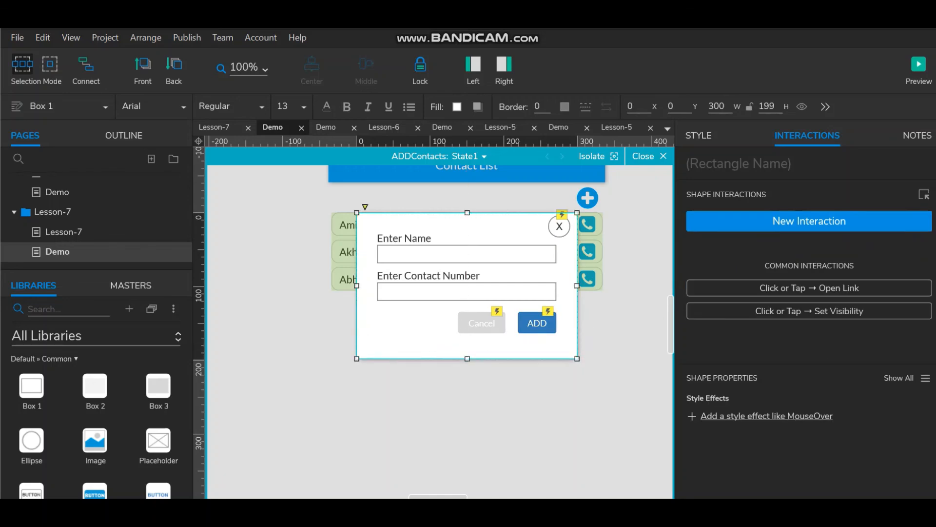
- Move both labels, both text fields and the Cancel and ADD buttons down together to Y 52
click(404, 239)
ctrl+click(414, 254)
ctrl+click(428, 275)
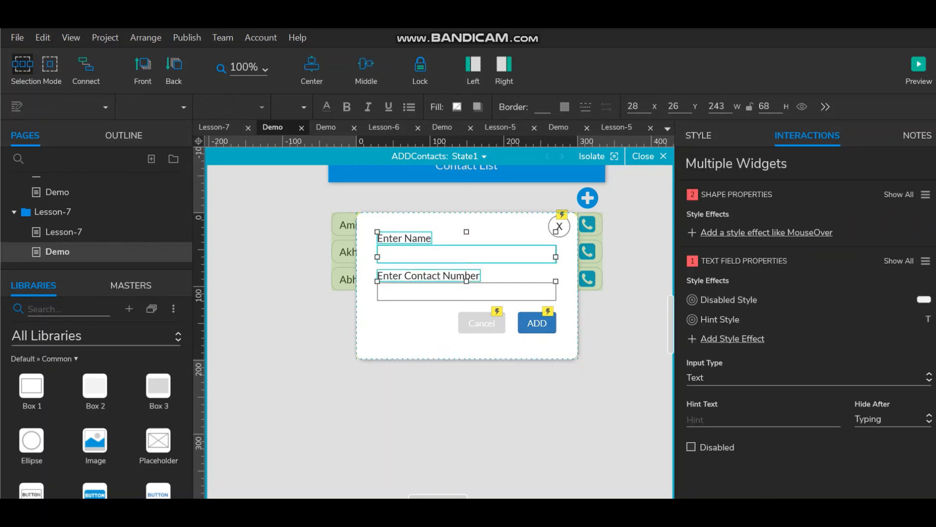
ctrl+click(466, 292)
ctrl+click(475, 323)
ctrl+click(537, 323)
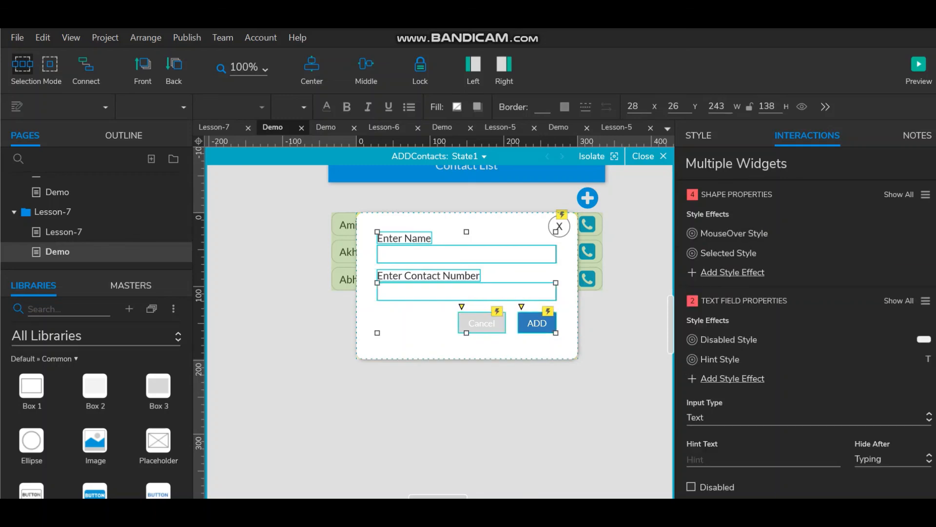
key(shift+Down)
key(shift+Down)
key(shift+Down)
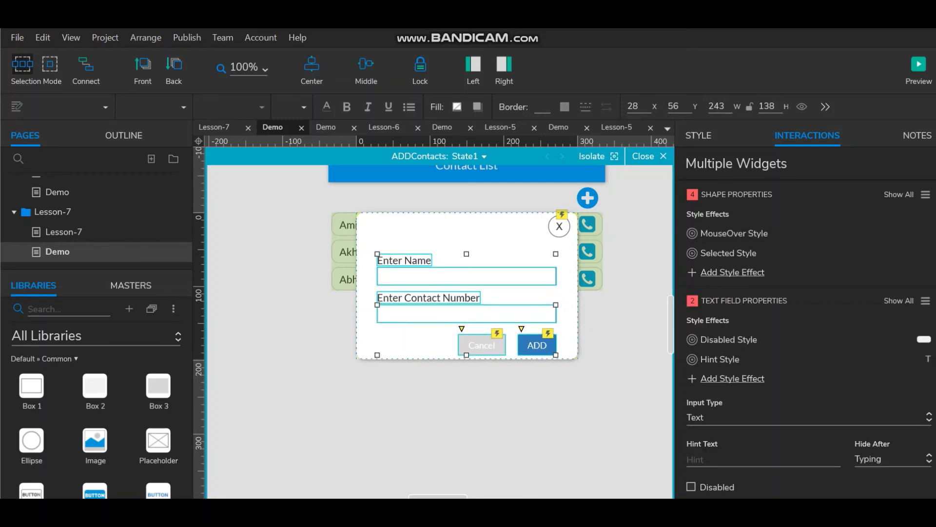
key(Up)
key(Up)
key(Up)
key(Up)
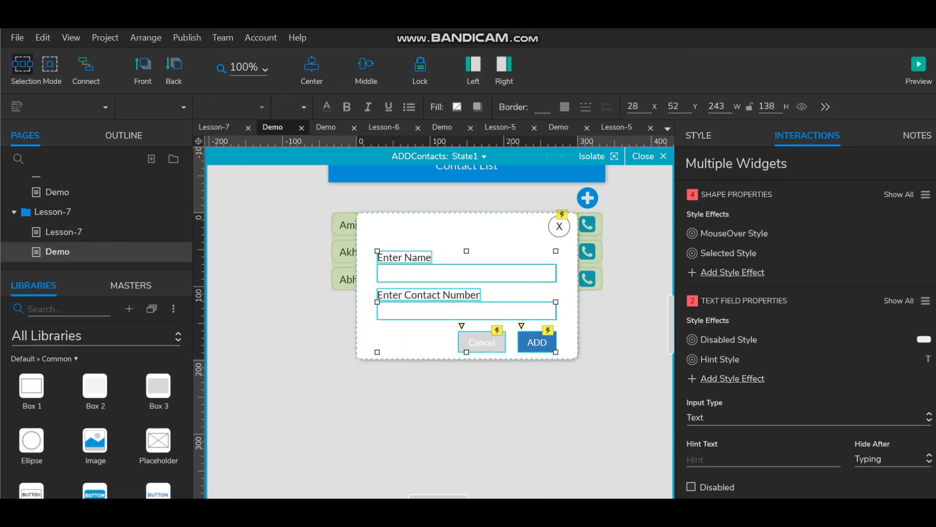
- Add a Box 1 header about 248 by 33 above the name field, beside the X ellipse, with the text Add Contacts
click(312, 410)
drag(32, 387, 482, 295)
drag(592, 357, 592, 256)
drag(482, 245, 471, 227)
drag(582, 227, 555, 227)
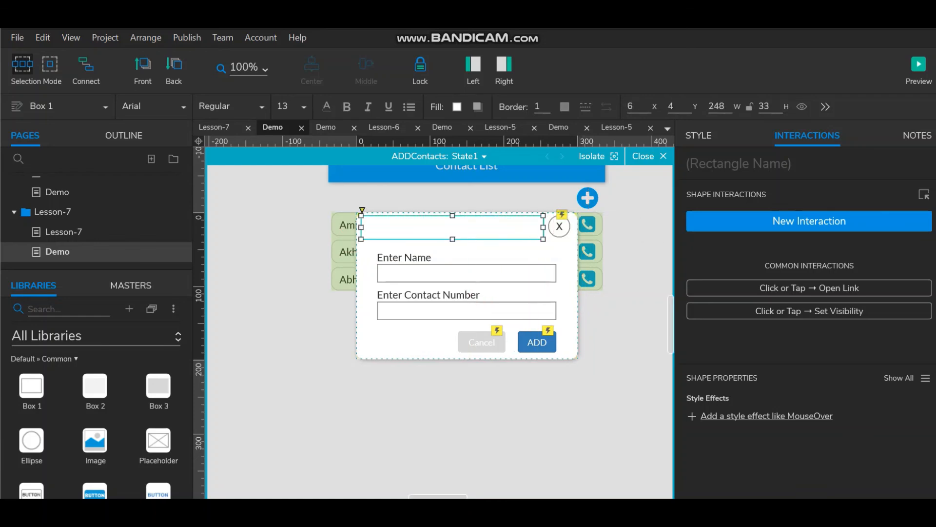
double_click(453, 227)
text(Add)
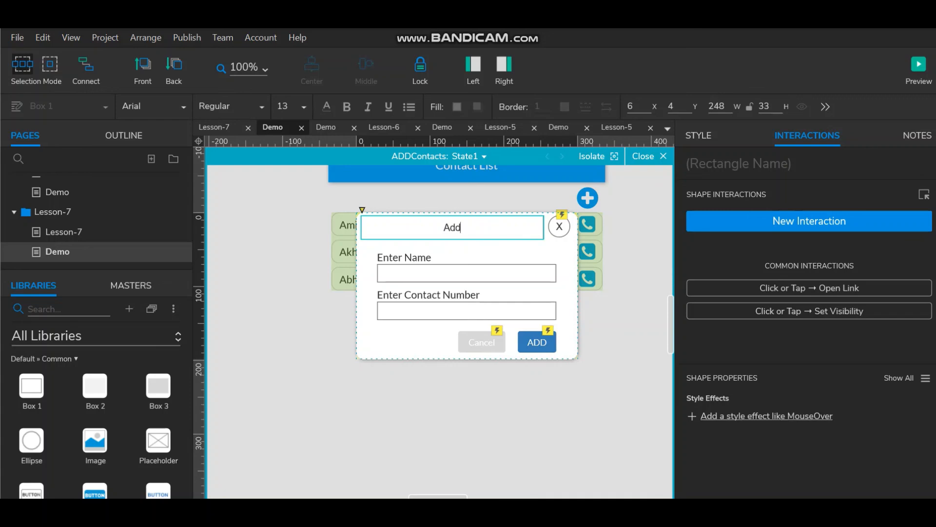
text( Contacts)
click(507, 405)
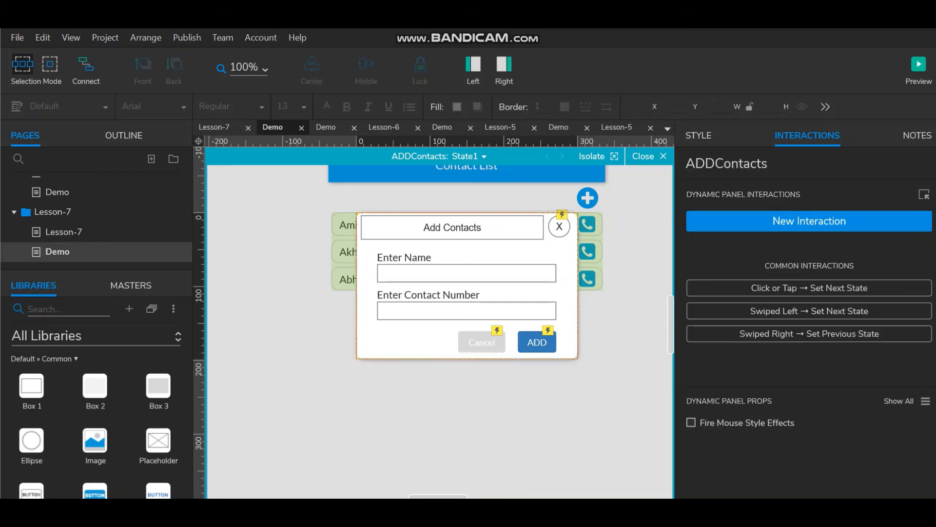
- Move the X ellipse below the Add Contacts header and widen the header to nearly the form's full width
click(452, 228)
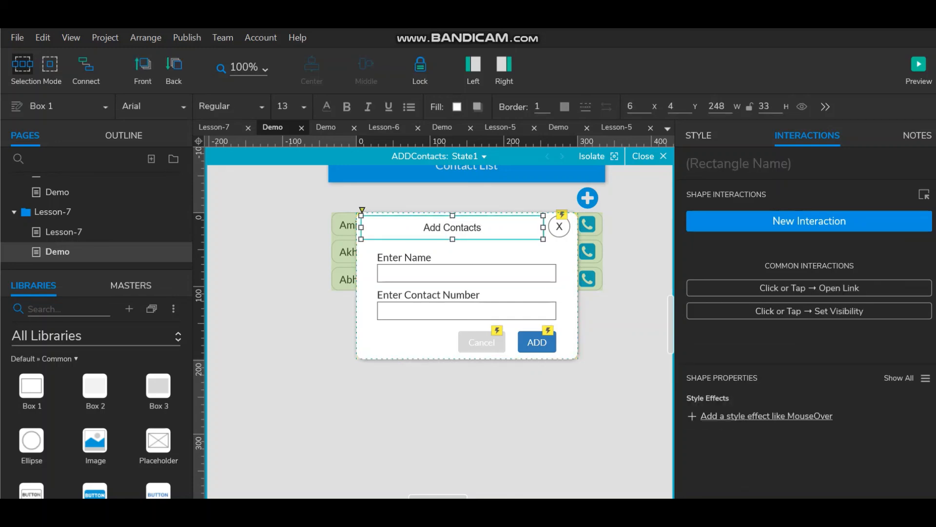
mouse_move(559, 227)
mouse_down()
mouse_move(559, 251)
mouse_move(570, 227)
mouse_up()
click(512, 227)
click(624, 312)
click(565, 297)
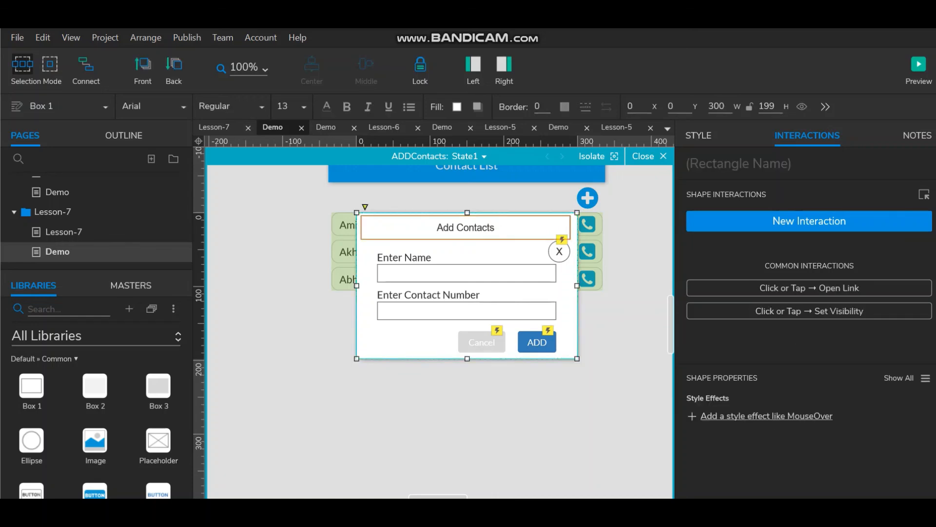
- Centre the Add Contacts header horizontally on the white form background and set the header's border width to 0
ctrl+click(466, 227)
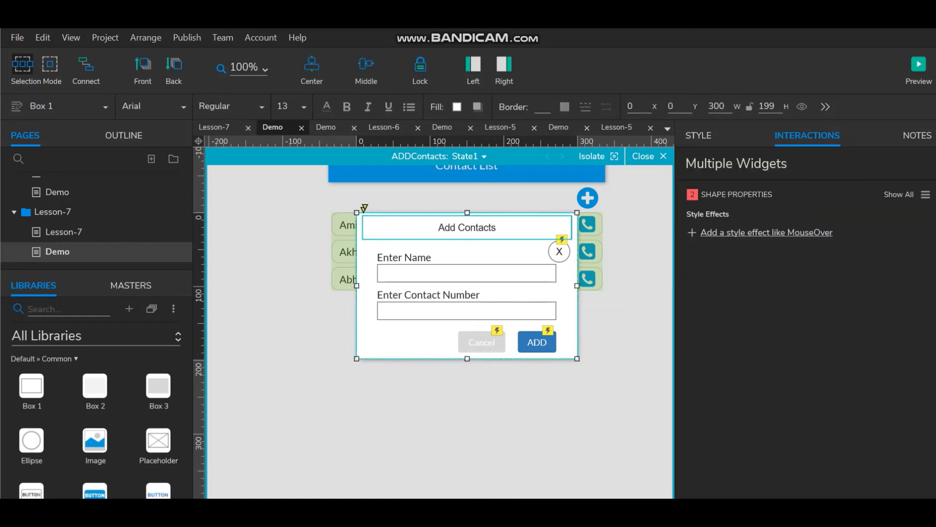
click(559, 251)
click(508, 228)
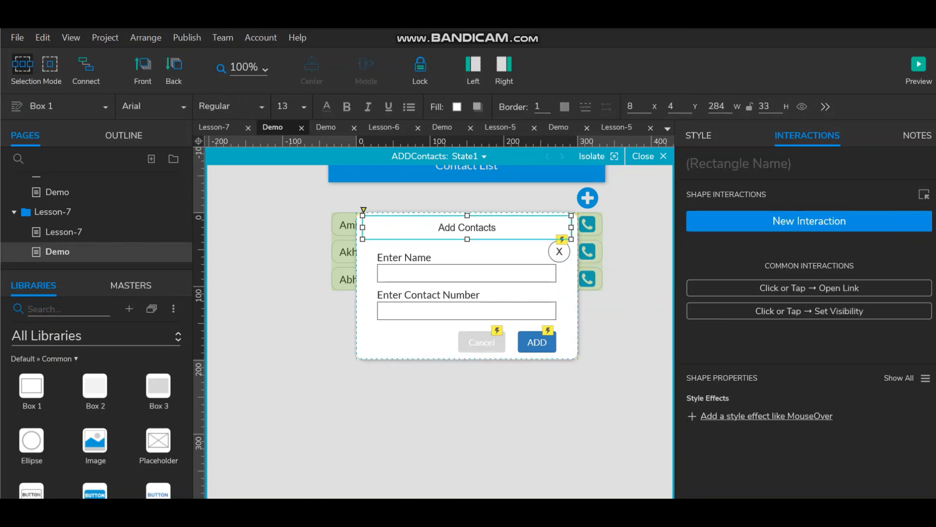
click(548, 110)
click(527, 197)
- Move the X ellipse up onto the right end of the Add Contacts header, at about X 262, Y 6, and bring it to the front
click(560, 252)
drag(559, 252, 560, 228)
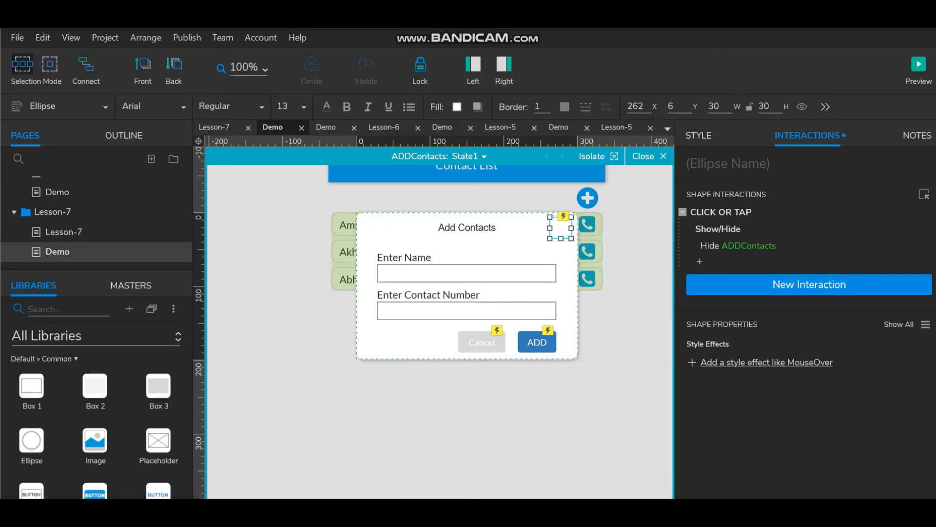
click(143, 69)
click(526, 397)
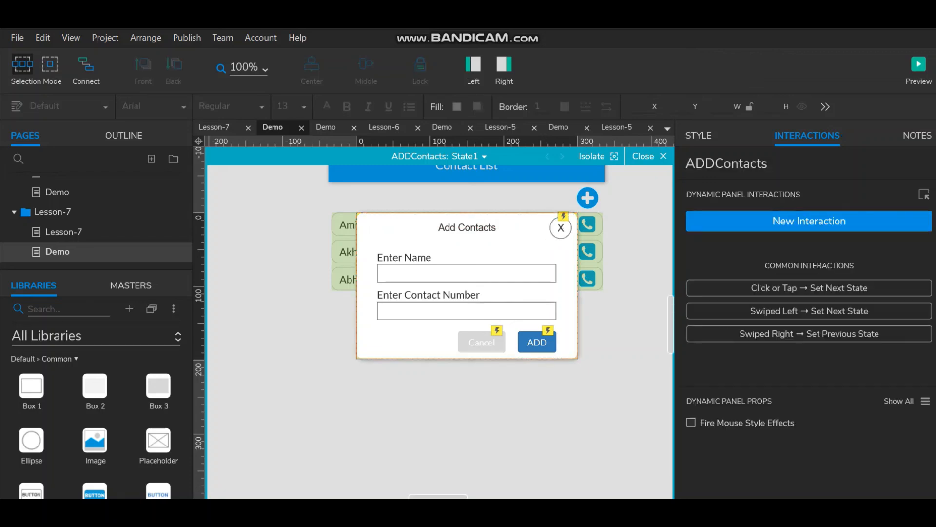
- Change the font of the Add Contacts header to Lato
click(364, 213)
click(151, 106)
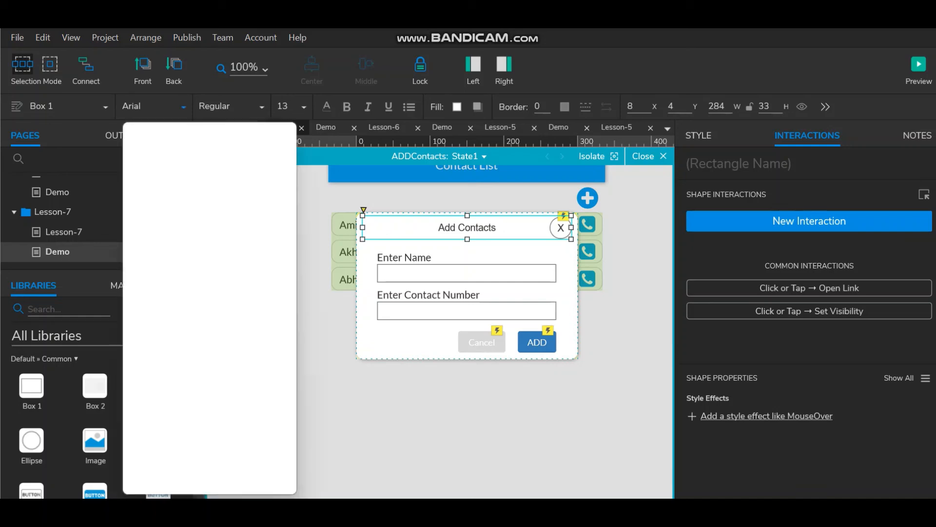
click(141, 250)
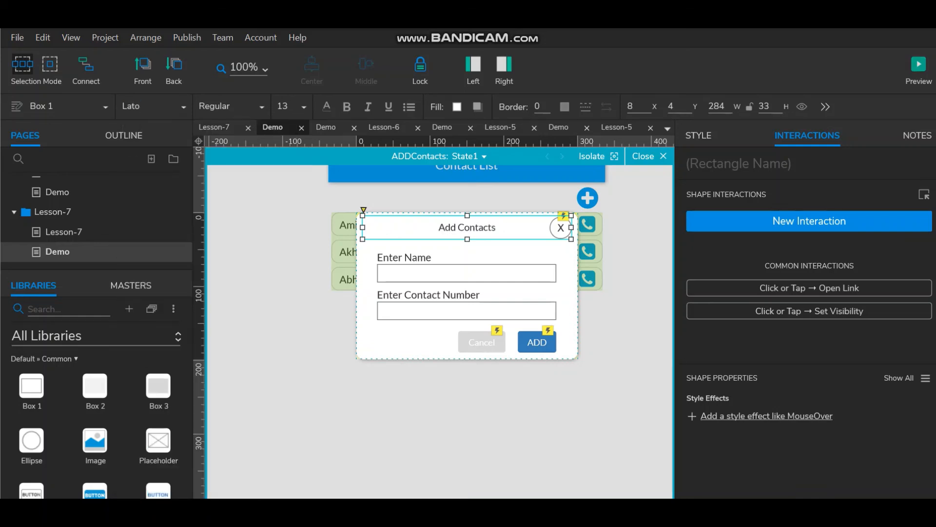
- In the browser preview of the prototype, open the Add Contacts form and fill in a test name and contact number
click(919, 68)
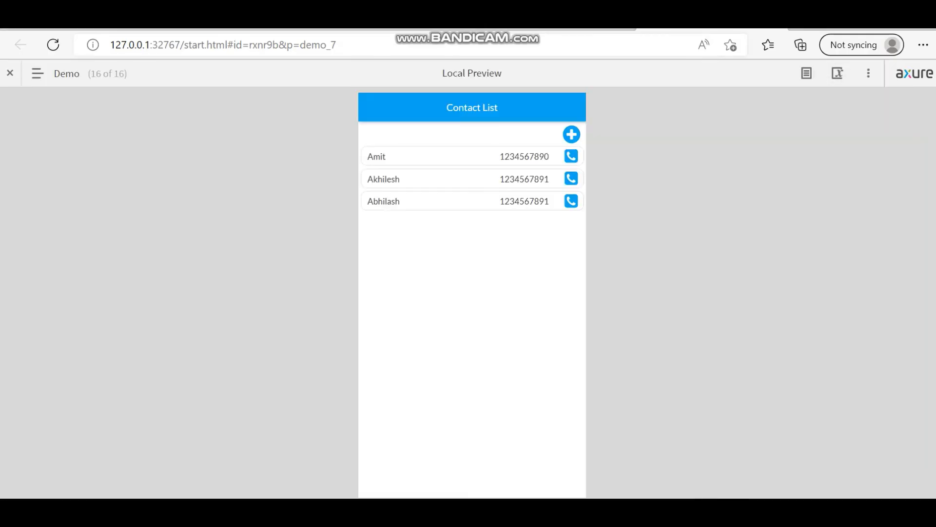
click(572, 134)
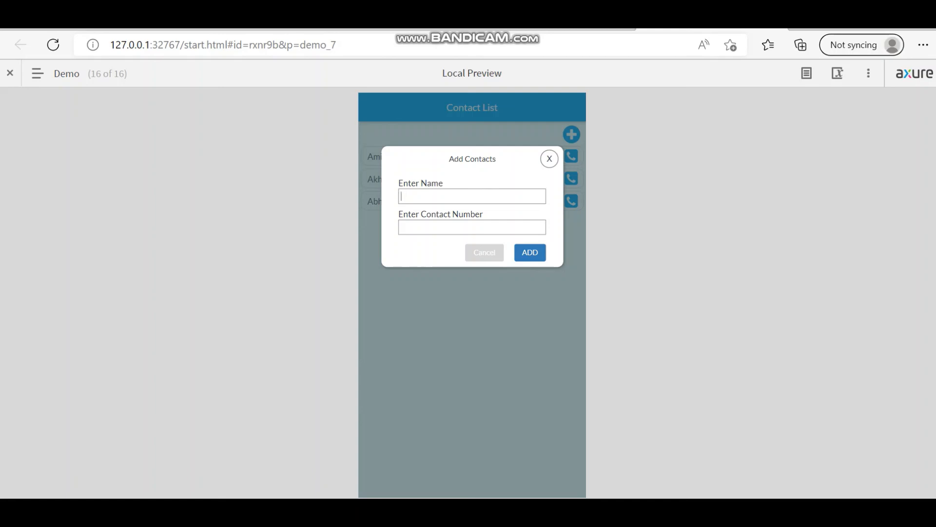
text(b1222)
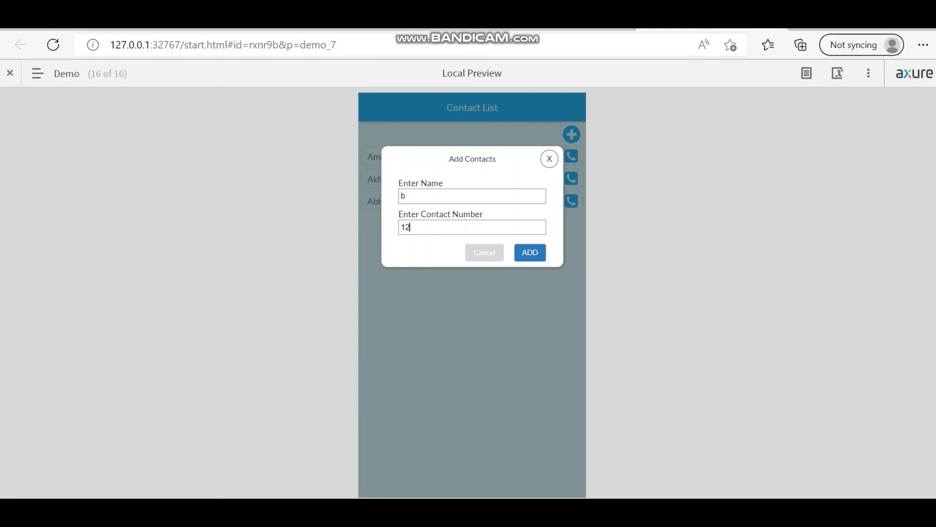